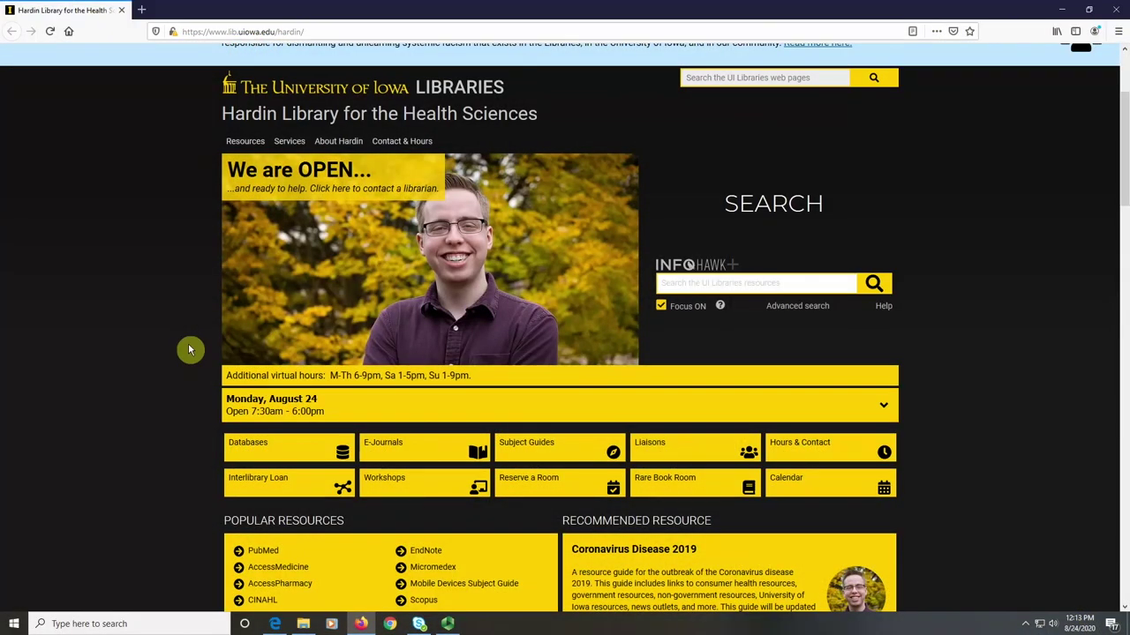
# Scroll the Hardin Library website down to Popular Resources to reach the Scopus link.
pyautogui.scroll(-1, 193, 494)
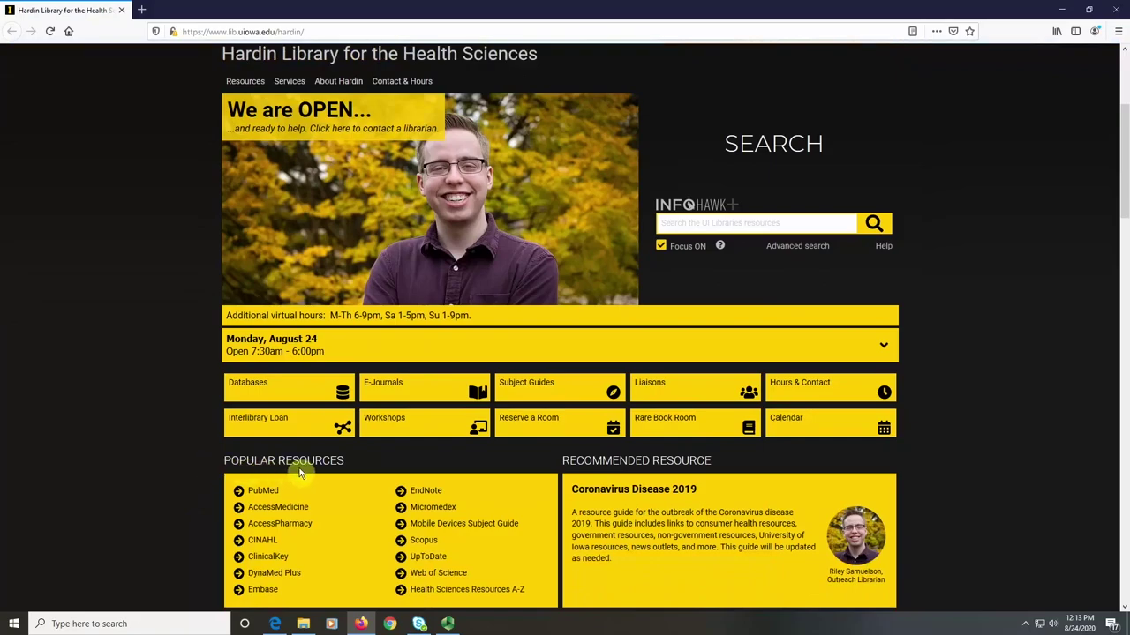
pyautogui.scroll(-3, 353, 491)
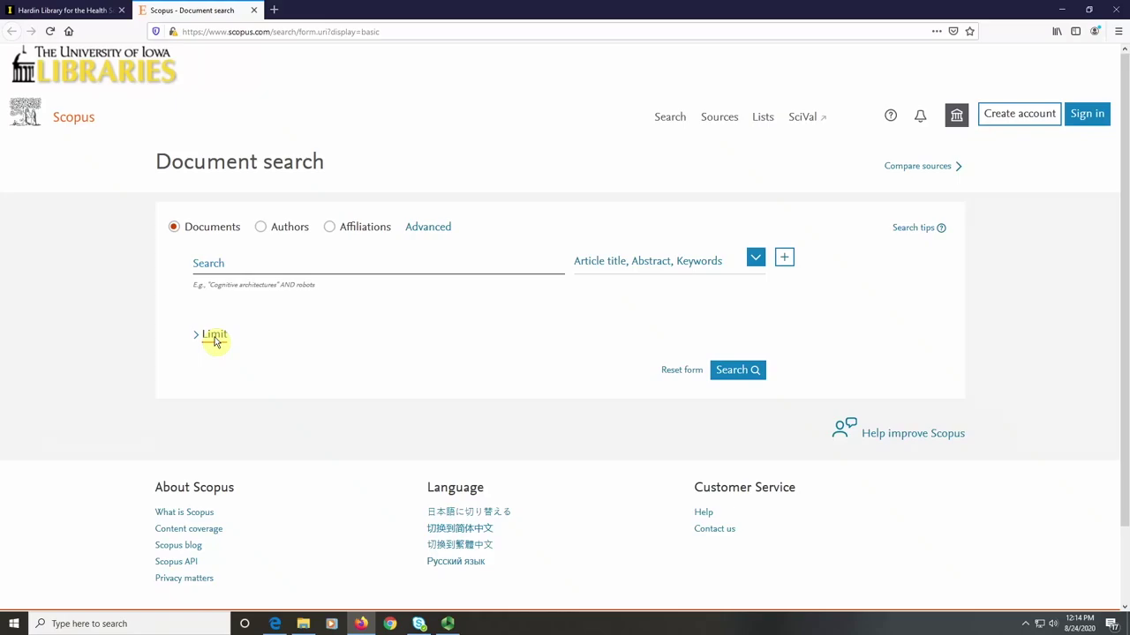
# Expand the search limits and browse the Document type list, leaving it set to ALL.
pyautogui.click(214, 339)
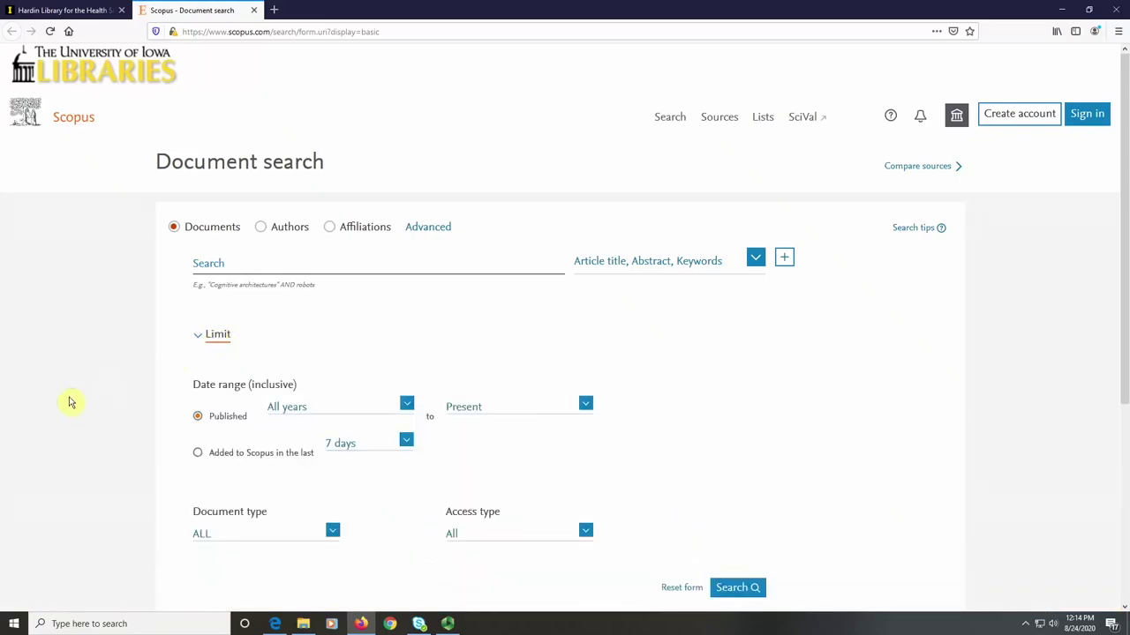
pyautogui.scroll(-3, 70, 401)
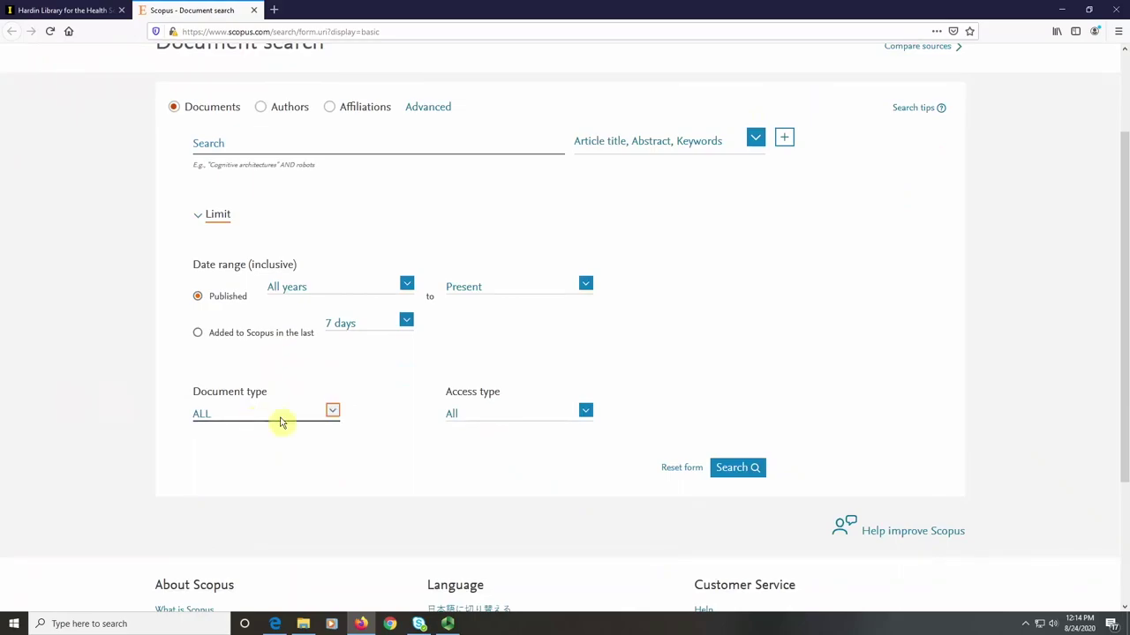
pyautogui.click(333, 414)
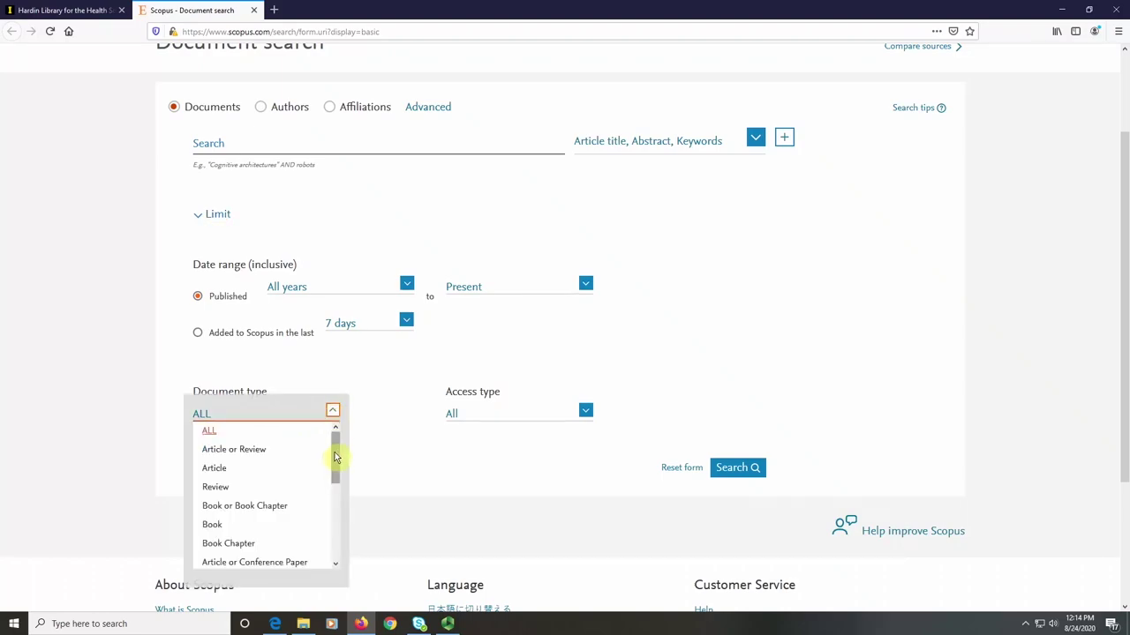
pyautogui.moveTo(335, 457); pyautogui.dragTo(338, 493)
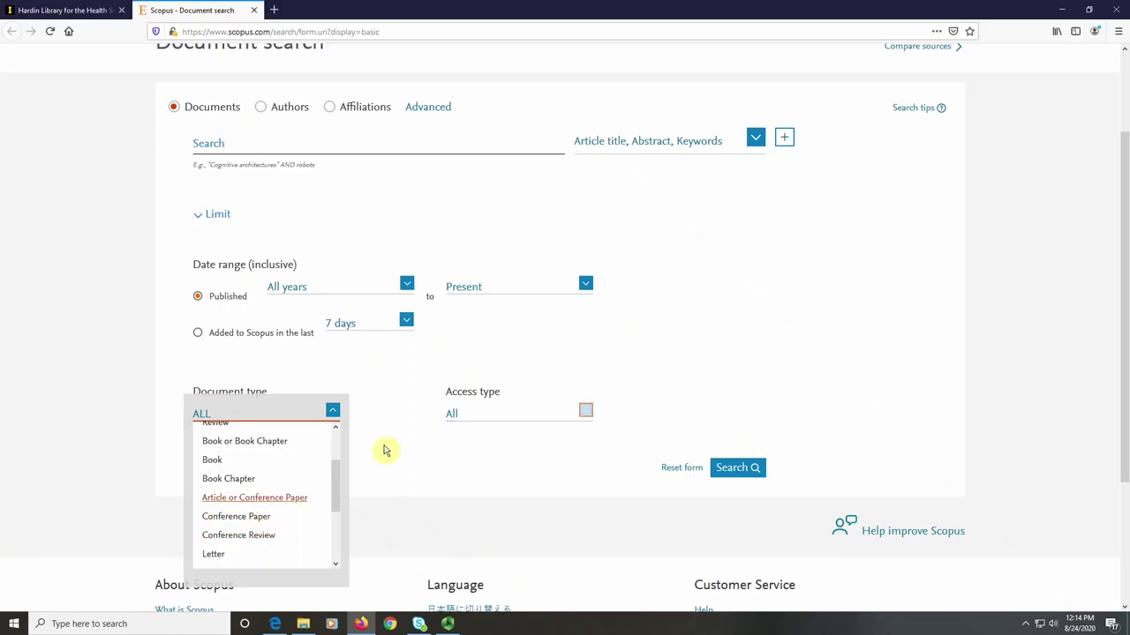
pyautogui.click(331, 413)
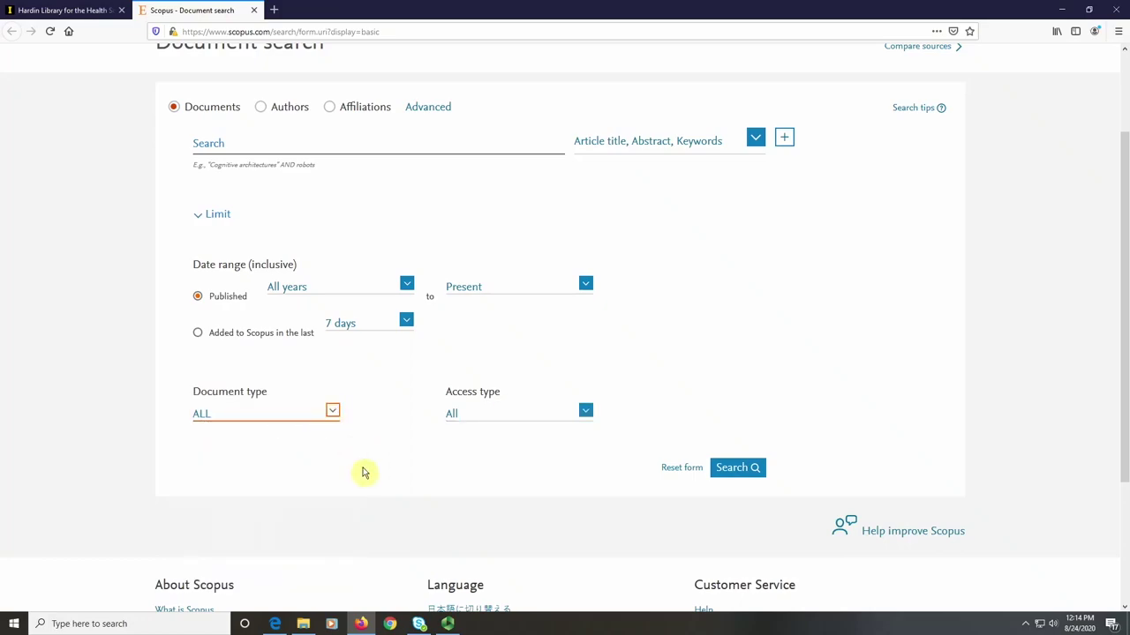
pyautogui.scroll(3, 366, 471)
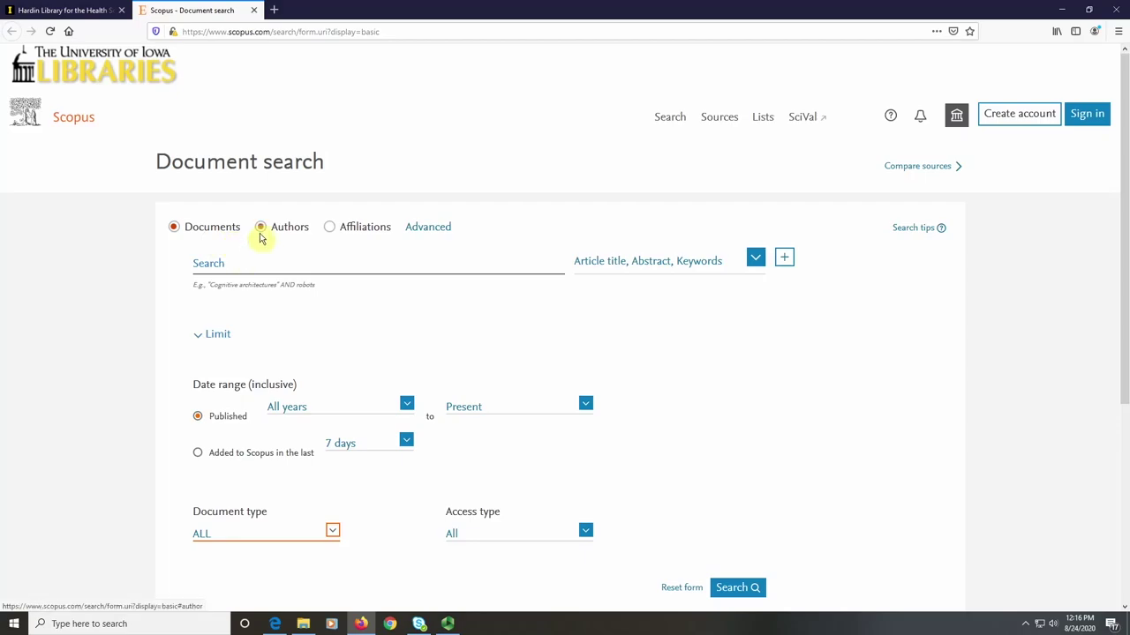
pyautogui.click(331, 230)
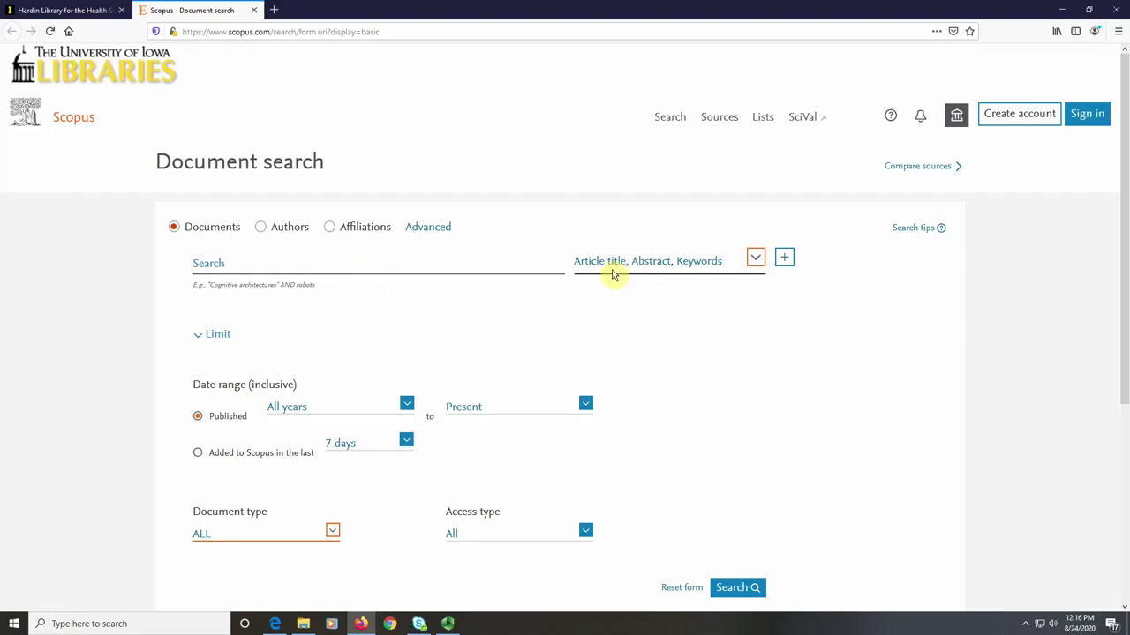
pyautogui.click(755, 261)
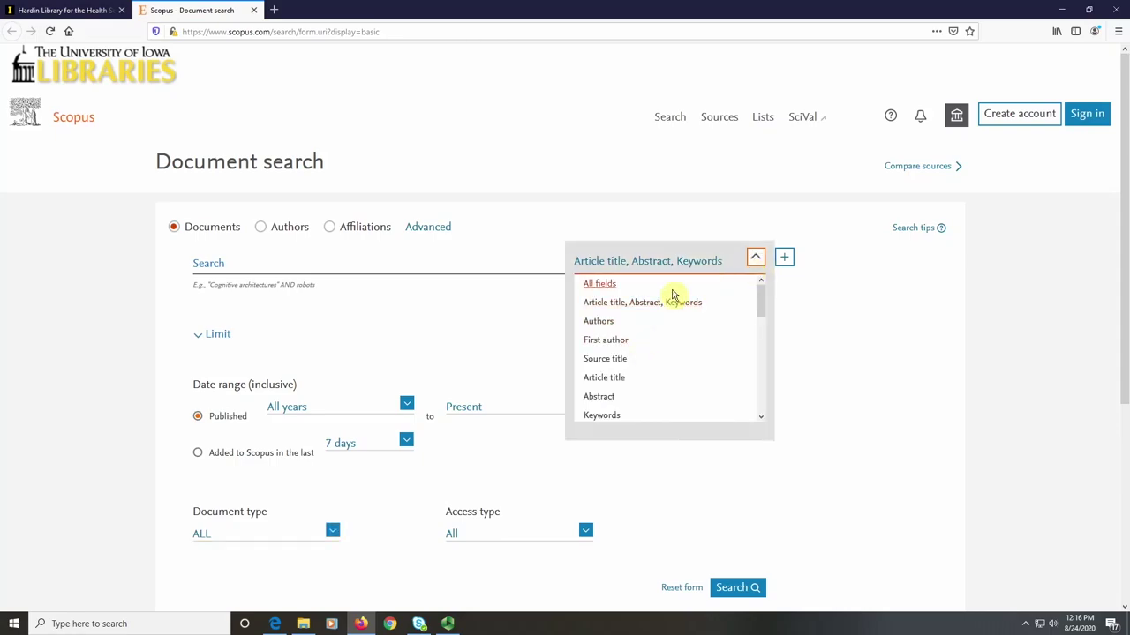
pyautogui.click(510, 315)
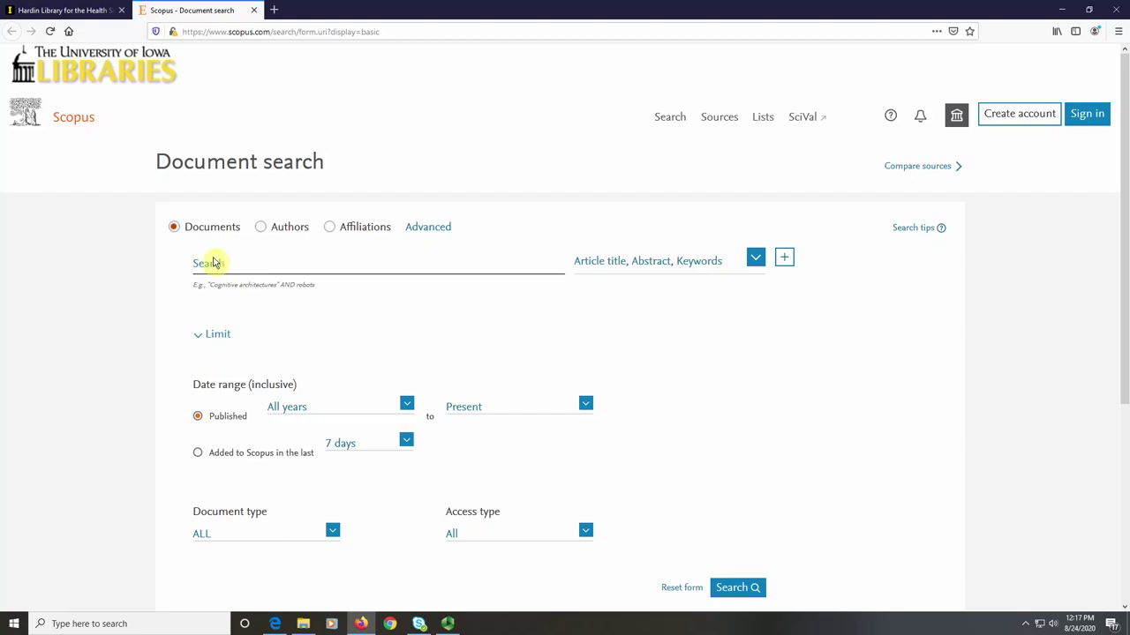
# Run a title-abstract-keyword search for the query "Influenza Vaccine" AND Seniors.
pyautogui.click(210, 268)
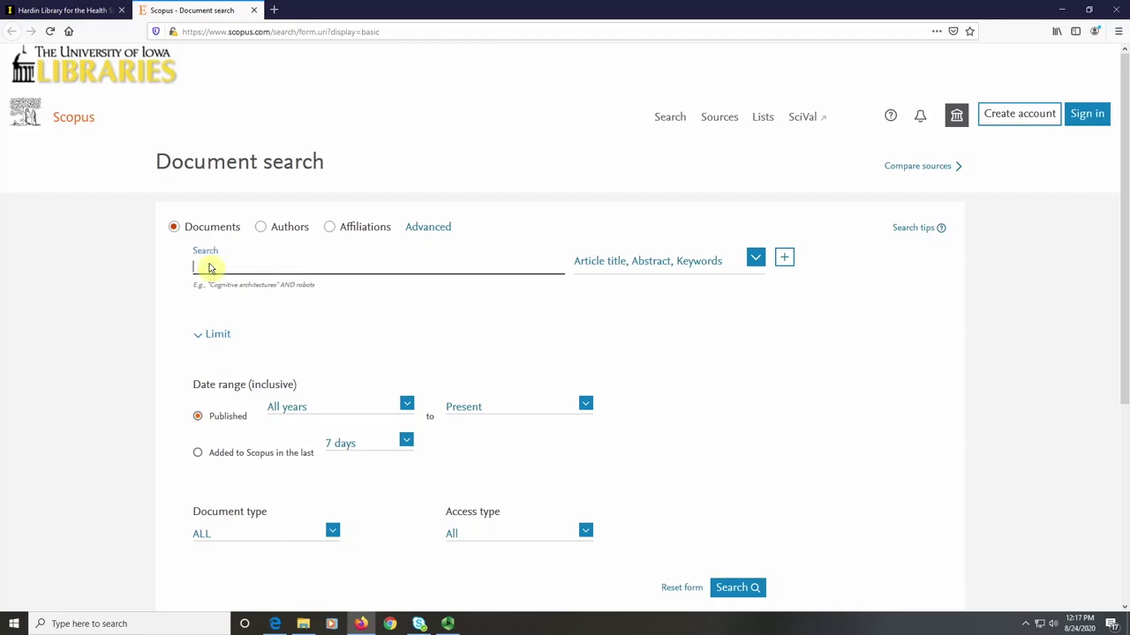
pyautogui.write('"')
pyautogui.write('Influenza')
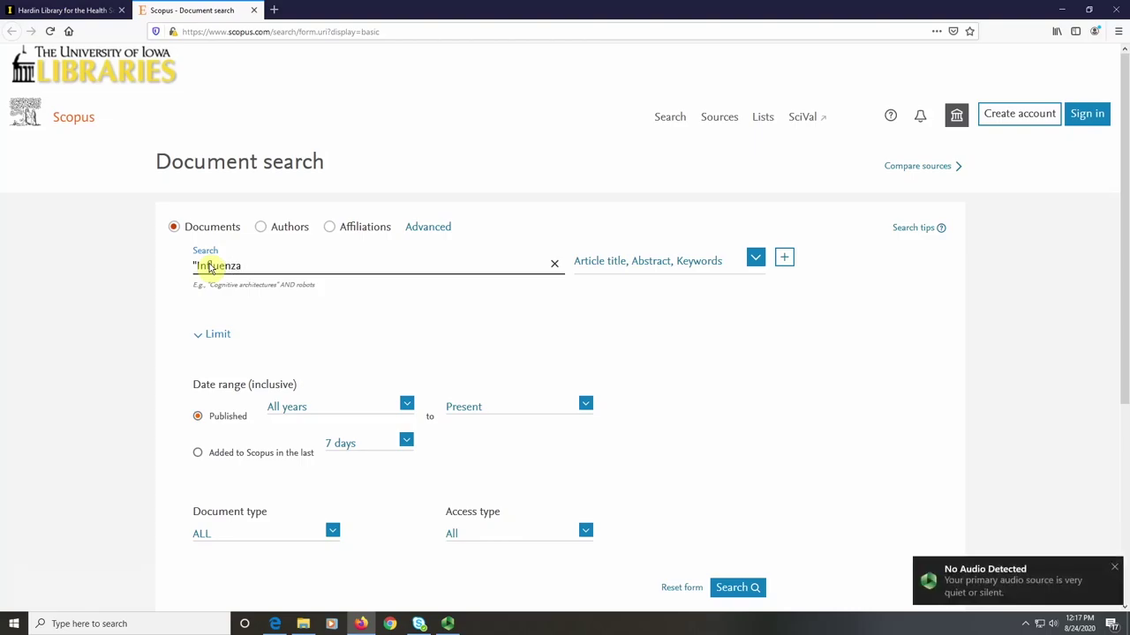
pyautogui.write(' Vaccine" AND Seniors')
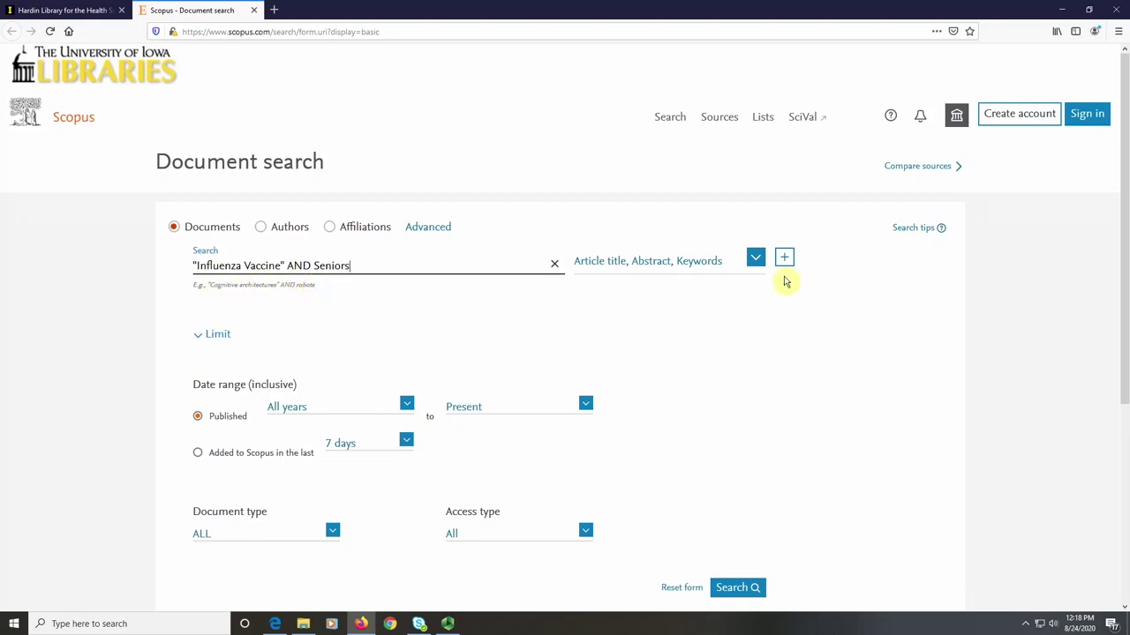
pyautogui.scroll(-1, 716, 330)
pyautogui.click(717, 529)
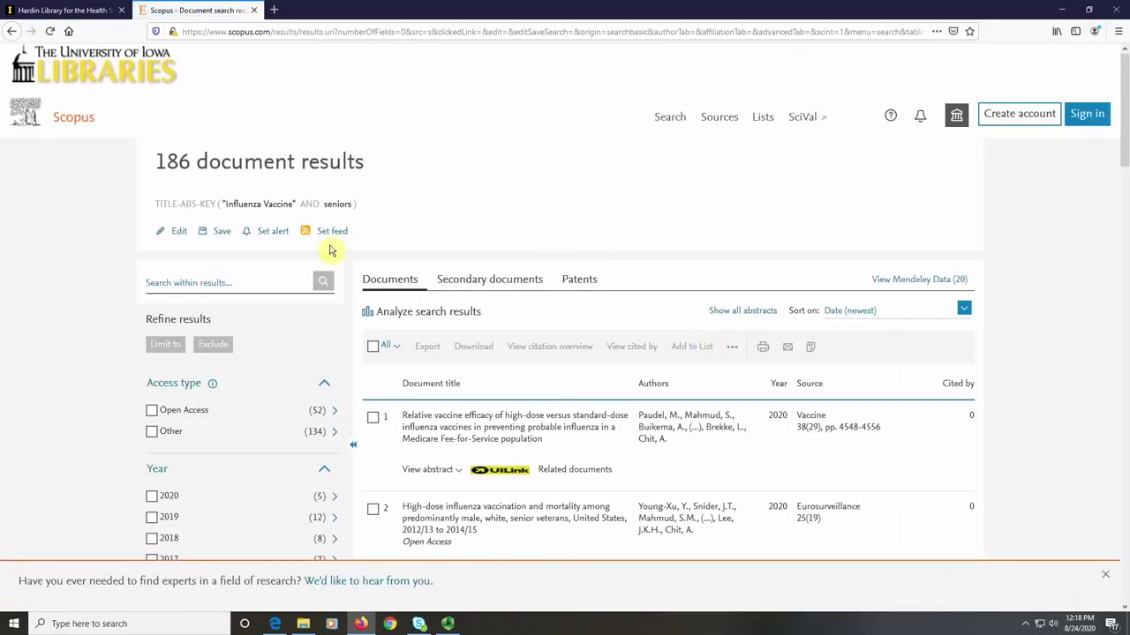
# Highlight the TITLE-ABS-KEY query string, then scroll through the 186 results.
pyautogui.moveTo(150, 206); pyautogui.dragTo(366, 208)
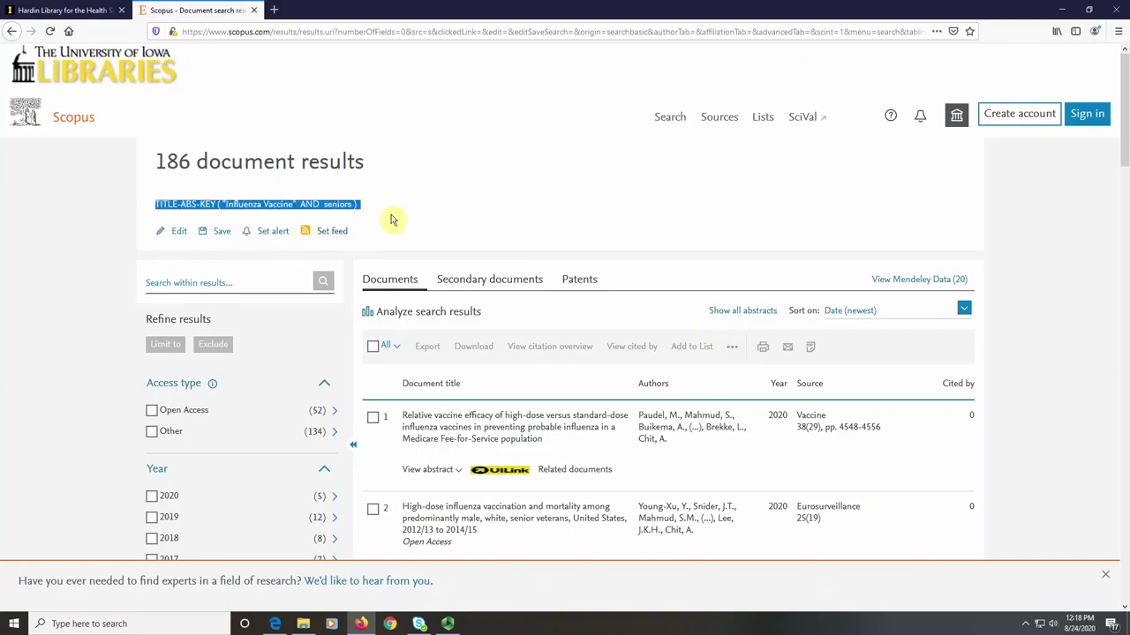
pyautogui.click(393, 218)
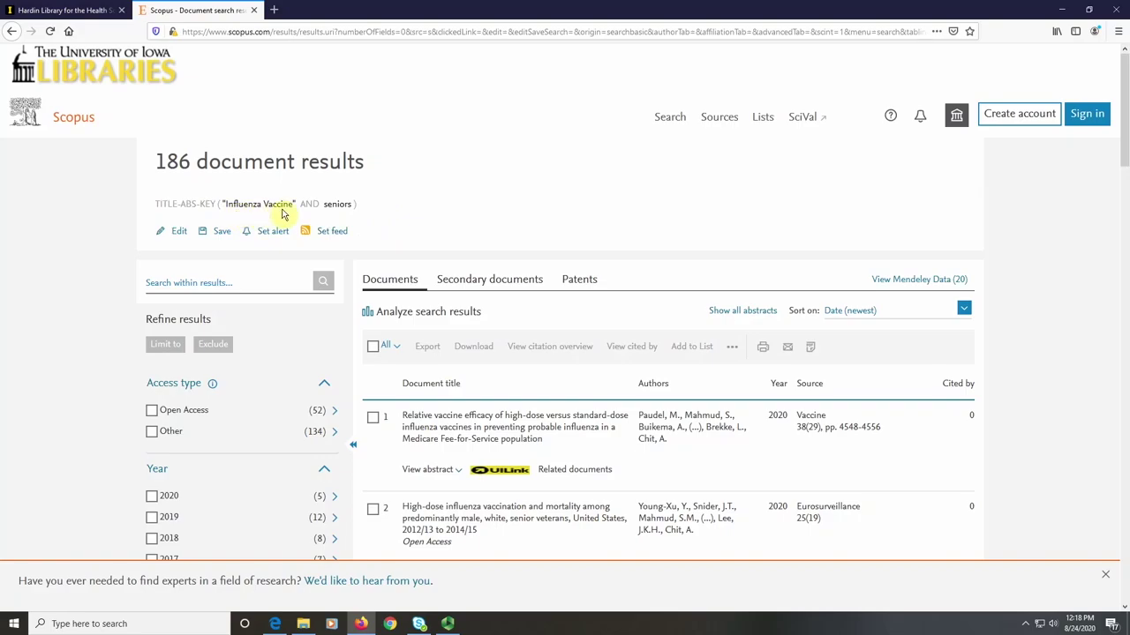
pyautogui.scroll(-2, 454, 202)
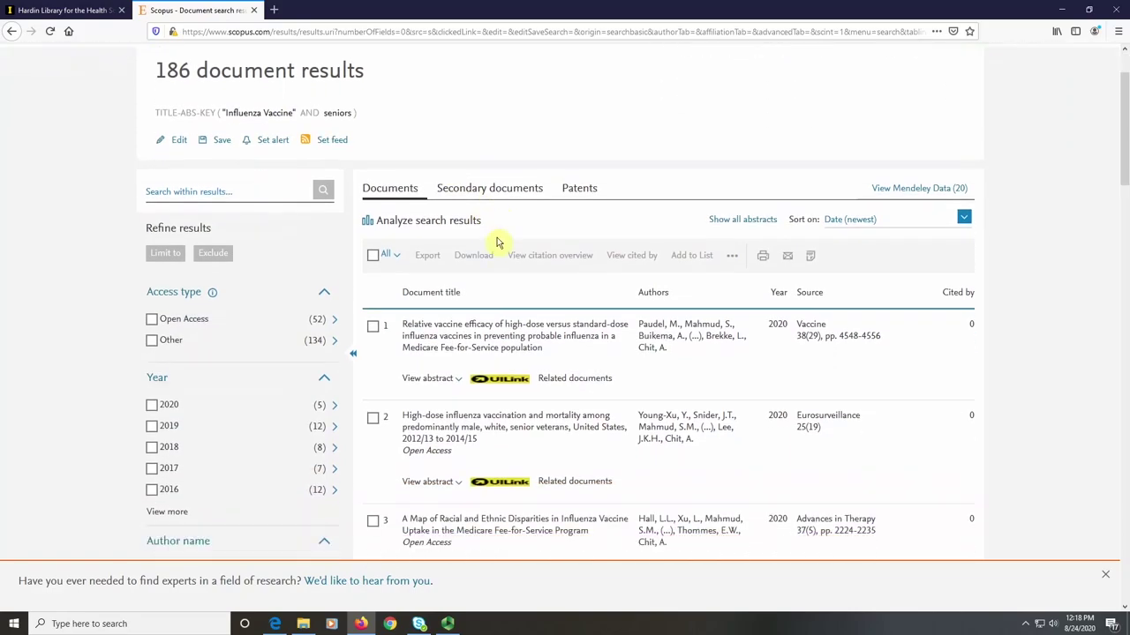
pyautogui.scroll(-2, 497, 242)
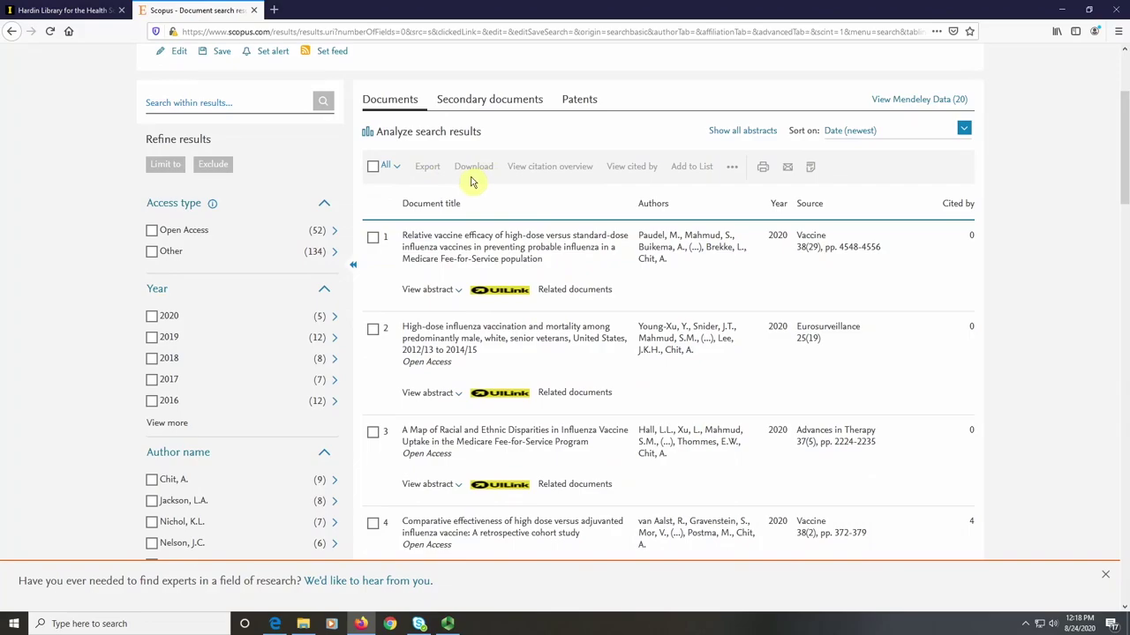
pyautogui.click(373, 167)
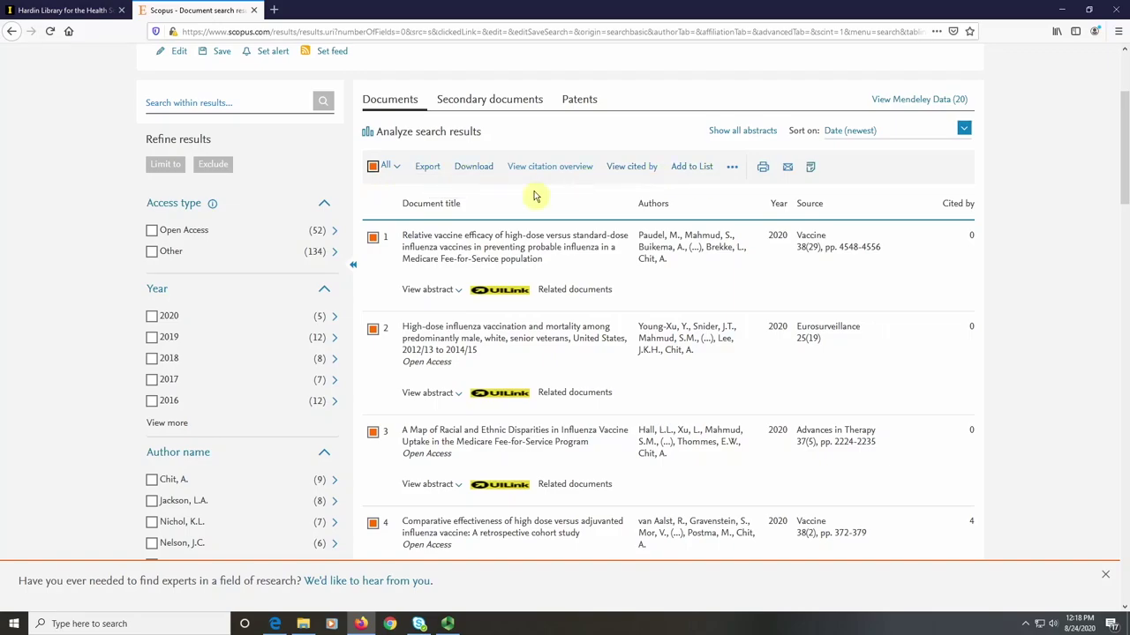
pyautogui.click(372, 168)
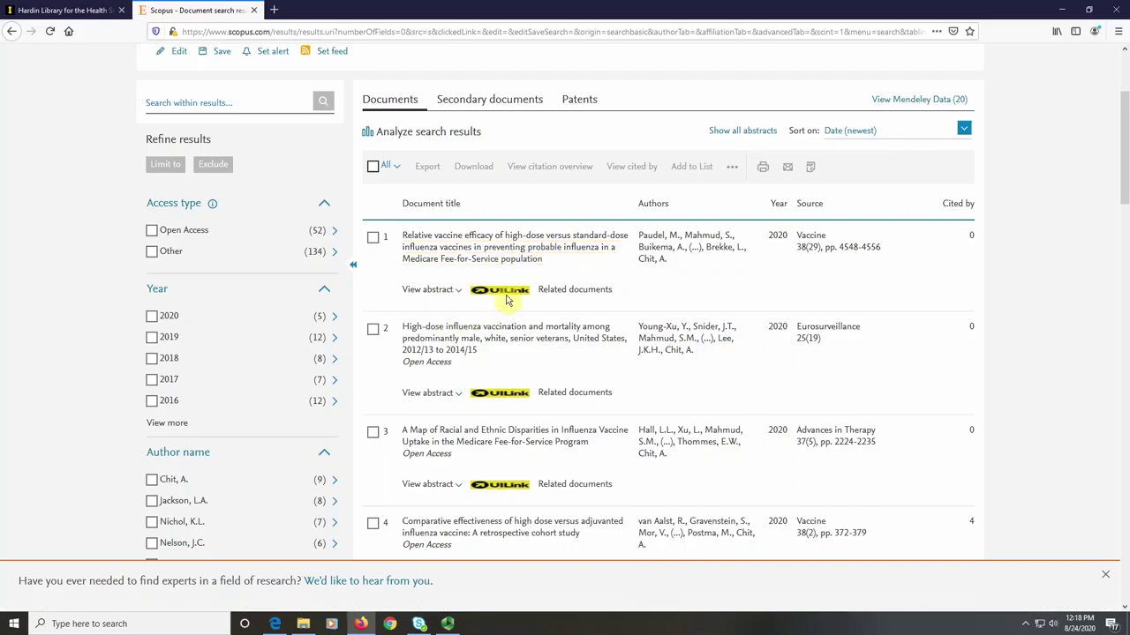
pyautogui.click(458, 297)
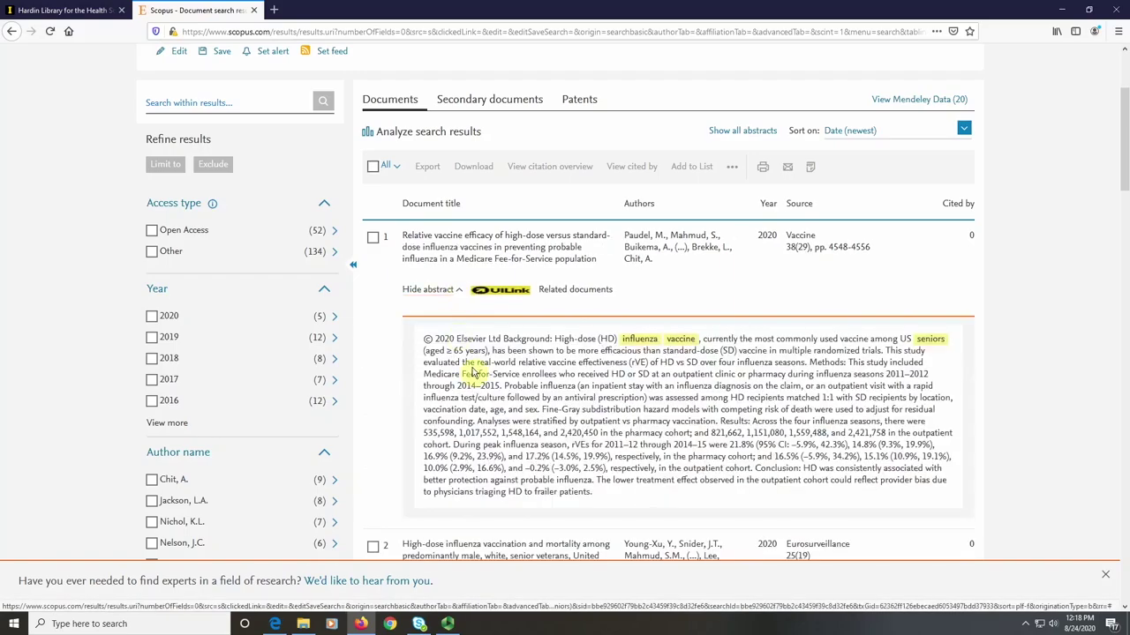
pyautogui.click(458, 295)
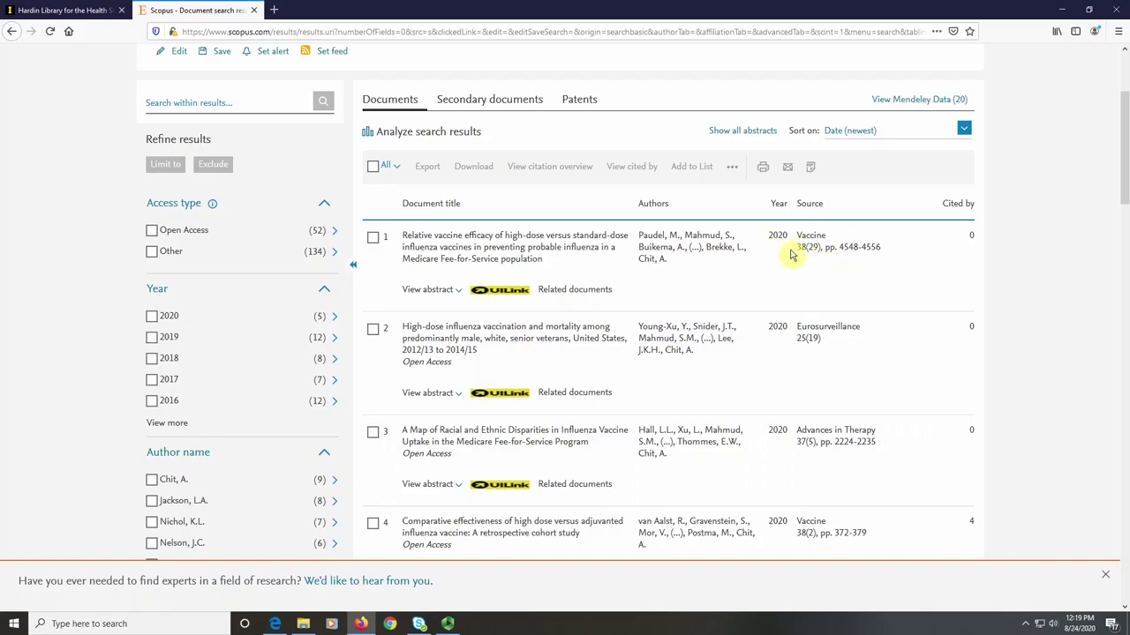
pyautogui.scroll(-2, 862, 347)
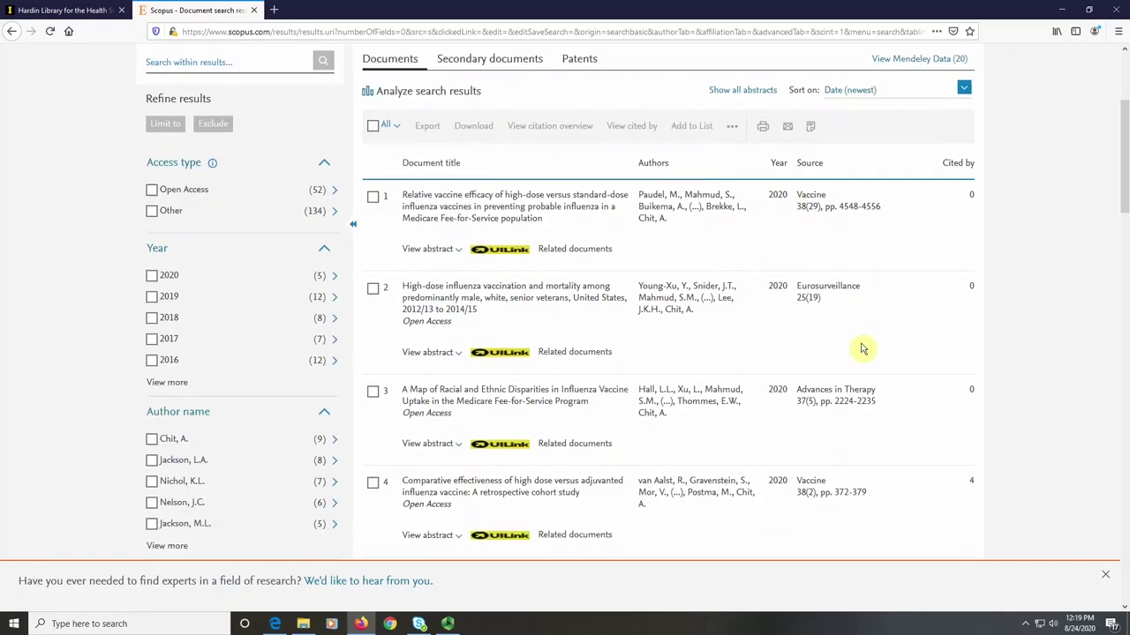
pyautogui.scroll(-2, 862, 347)
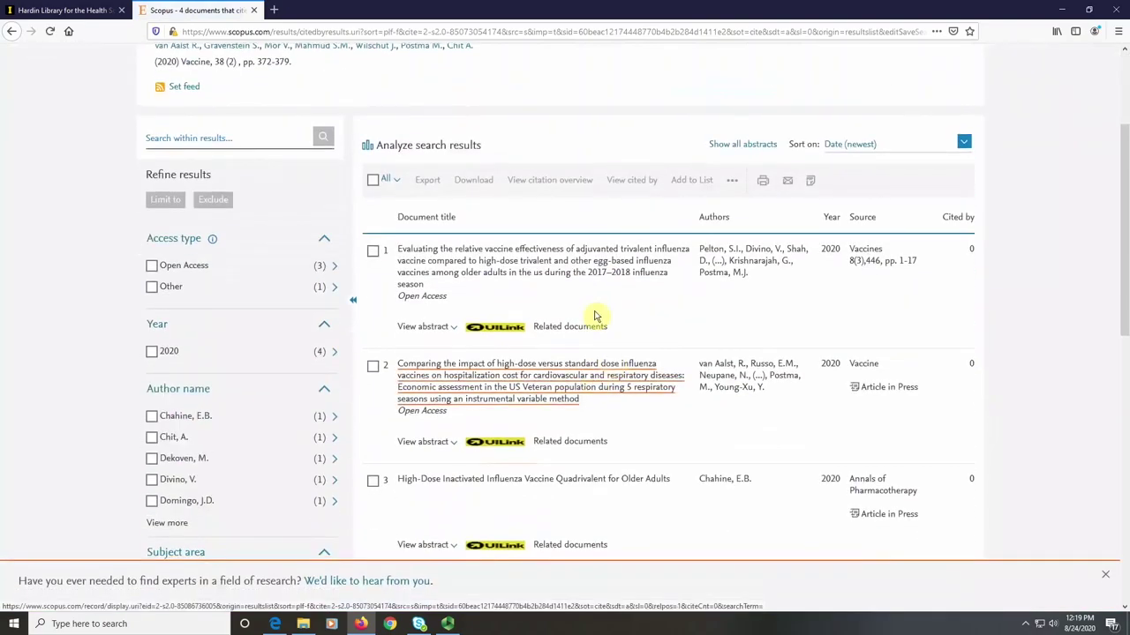
pyautogui.scroll(-2, 436, 472)
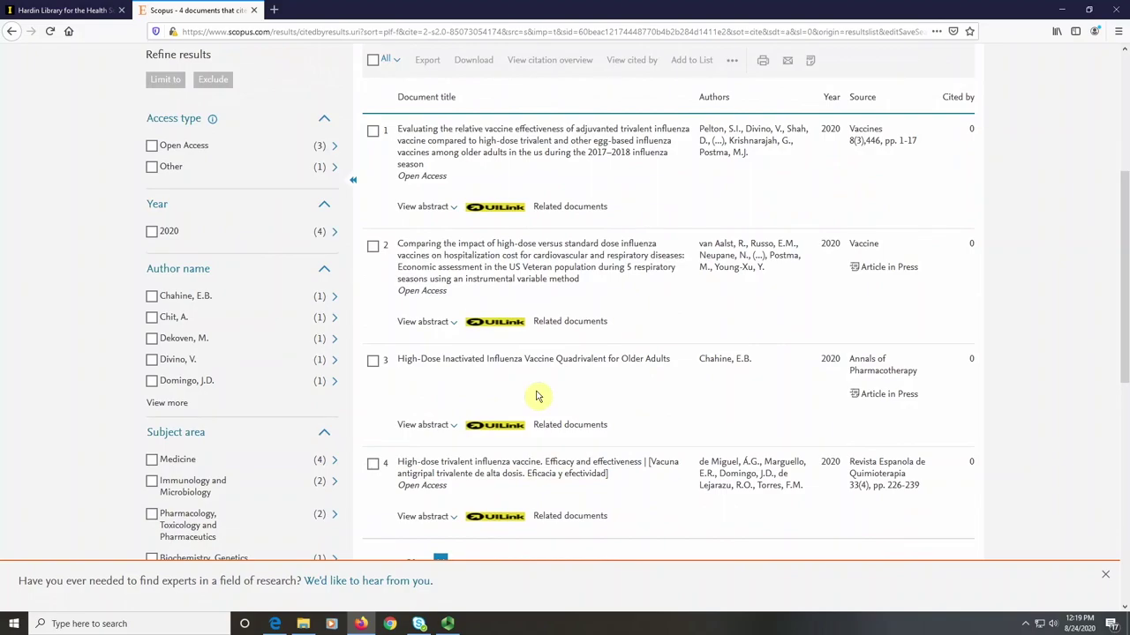
# Return to the 186 results and expand Document type, showing 141 articles and 27 reviews.
pyautogui.click(12, 31)
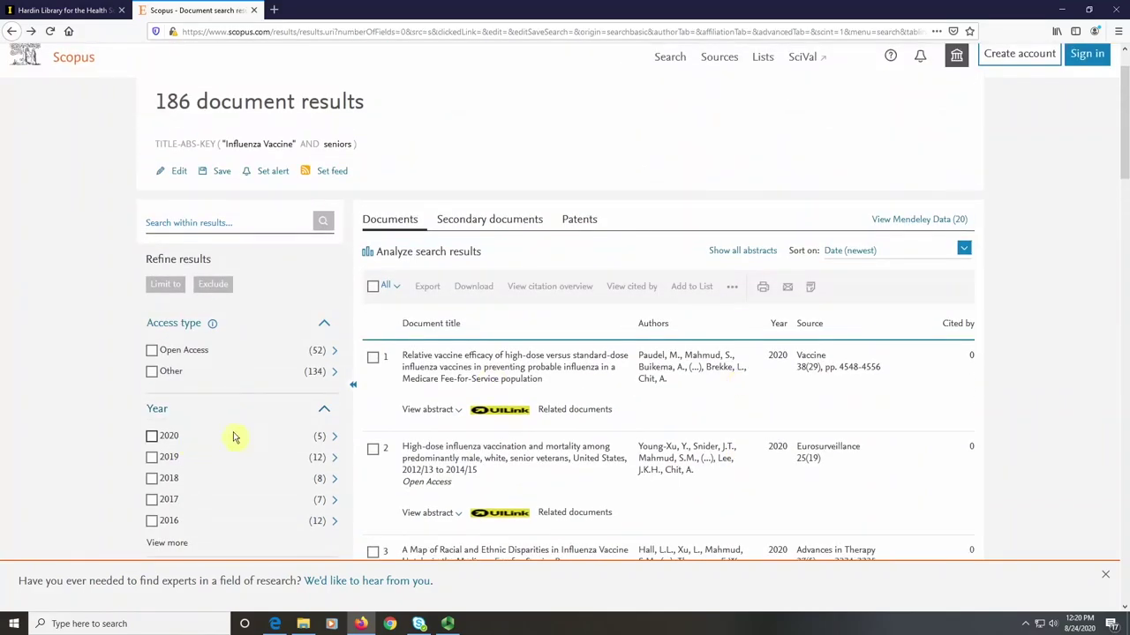
pyautogui.scroll(-5, 18, 444)
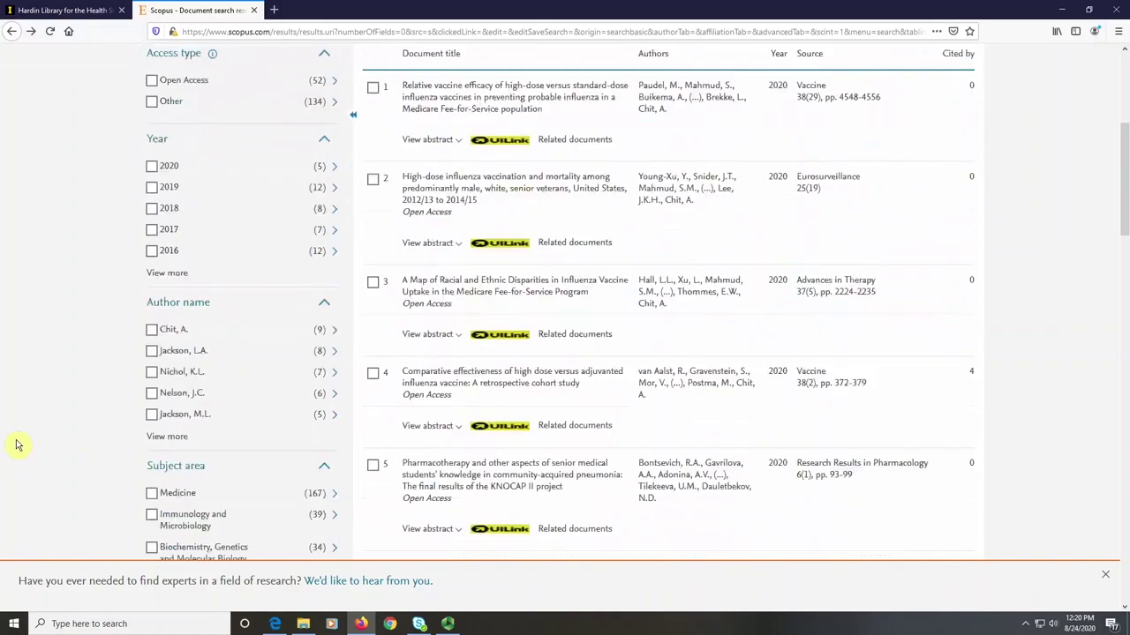
pyautogui.scroll(-2, 18, 444)
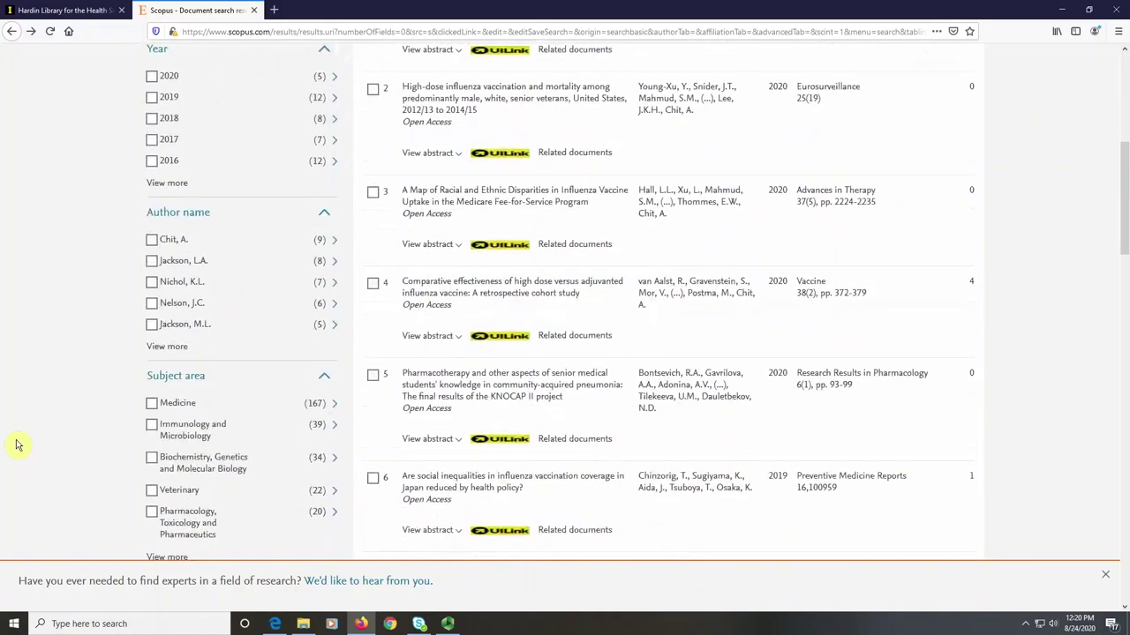
pyautogui.scroll(-2, 33, 443)
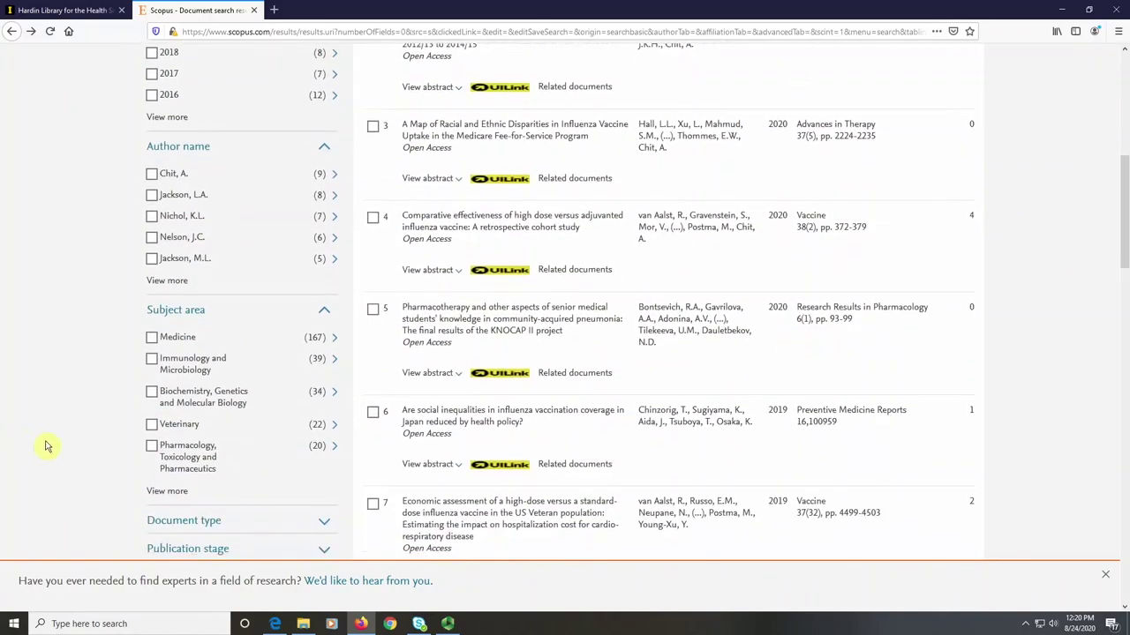
pyautogui.scroll(-7, 47, 447)
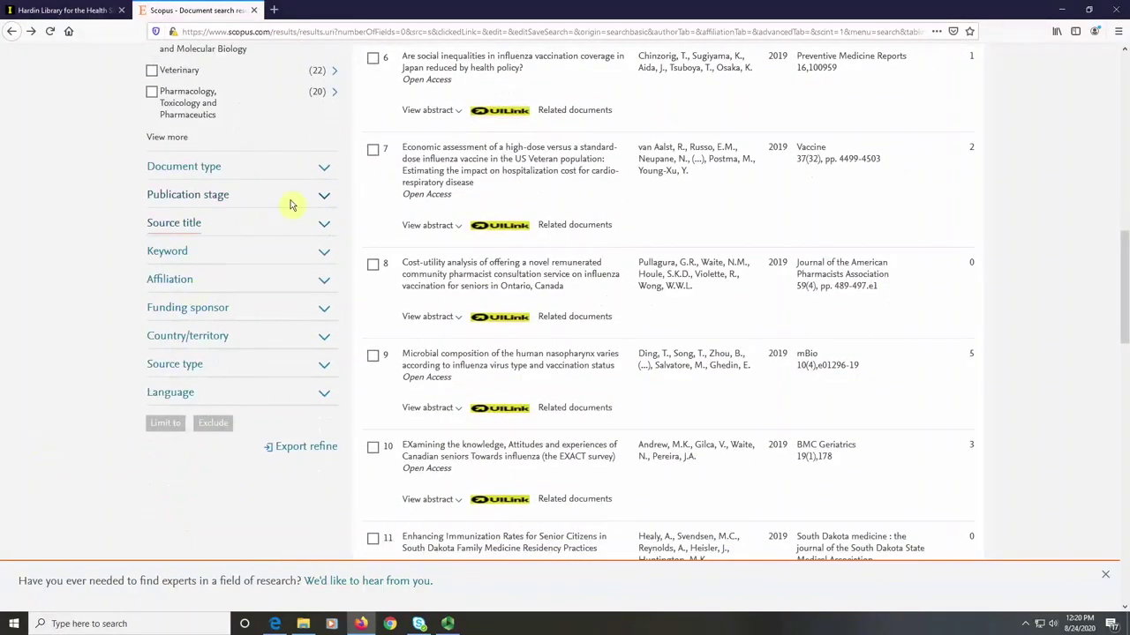
pyautogui.click(325, 172)
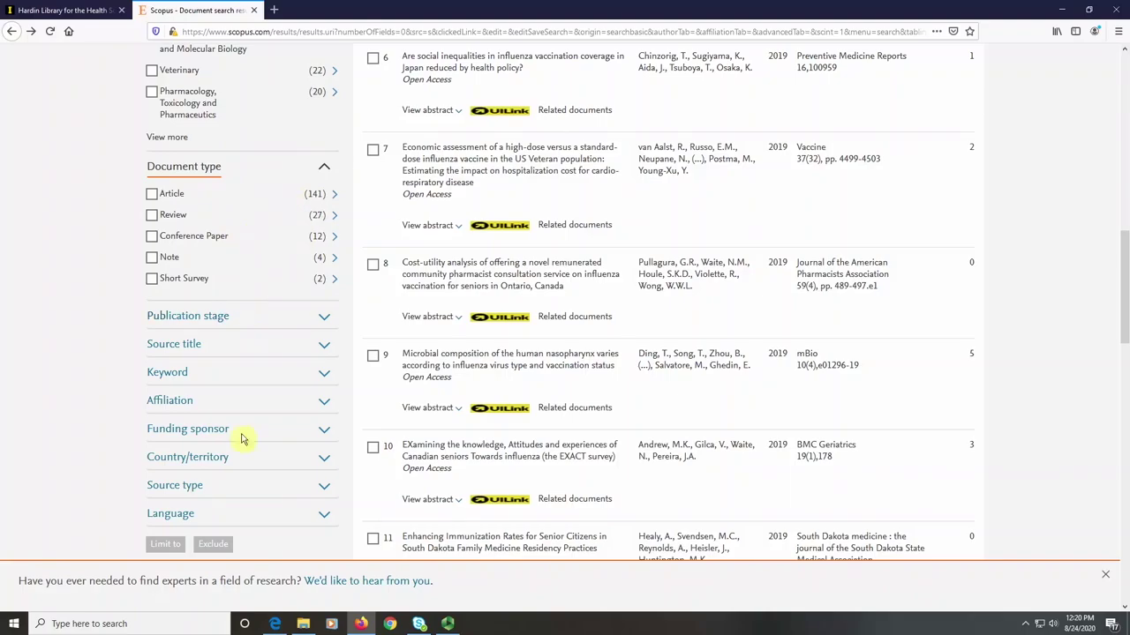
pyautogui.scroll(15, 501, 228)
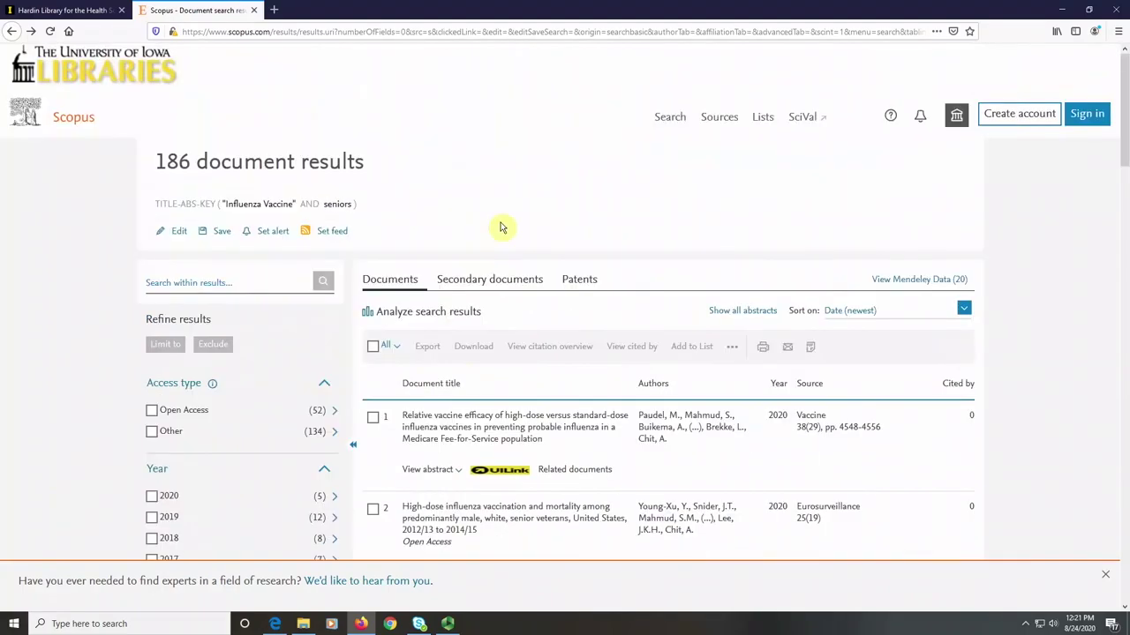
# Clear the old query and search for Diabetes, returning 900,590 documents.
pyautogui.click(73, 123)
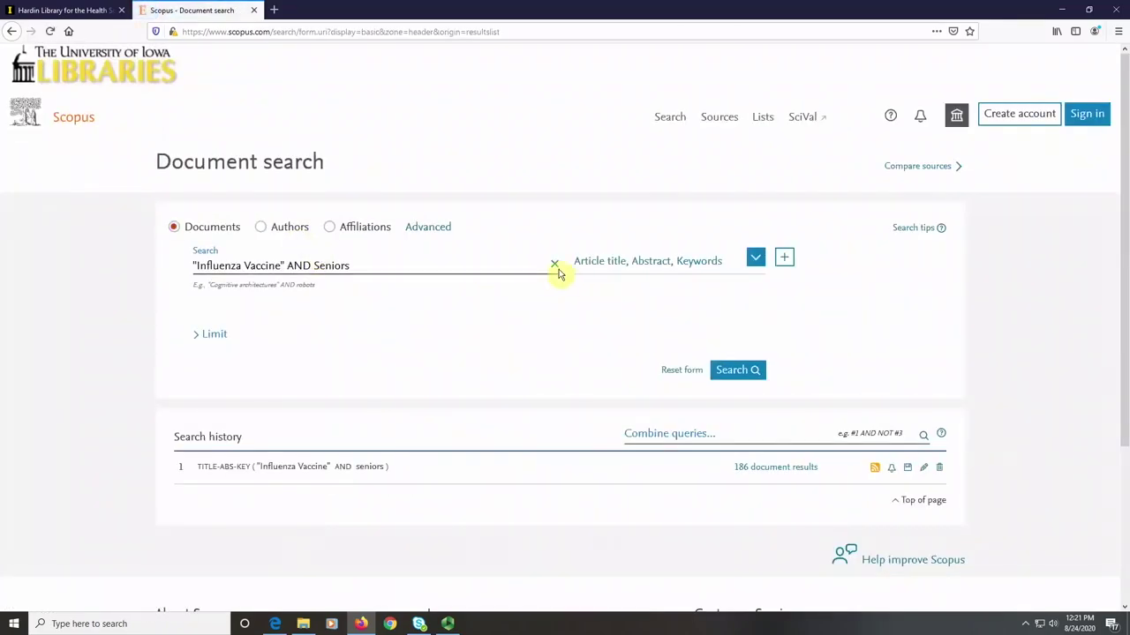
pyautogui.click(555, 264)
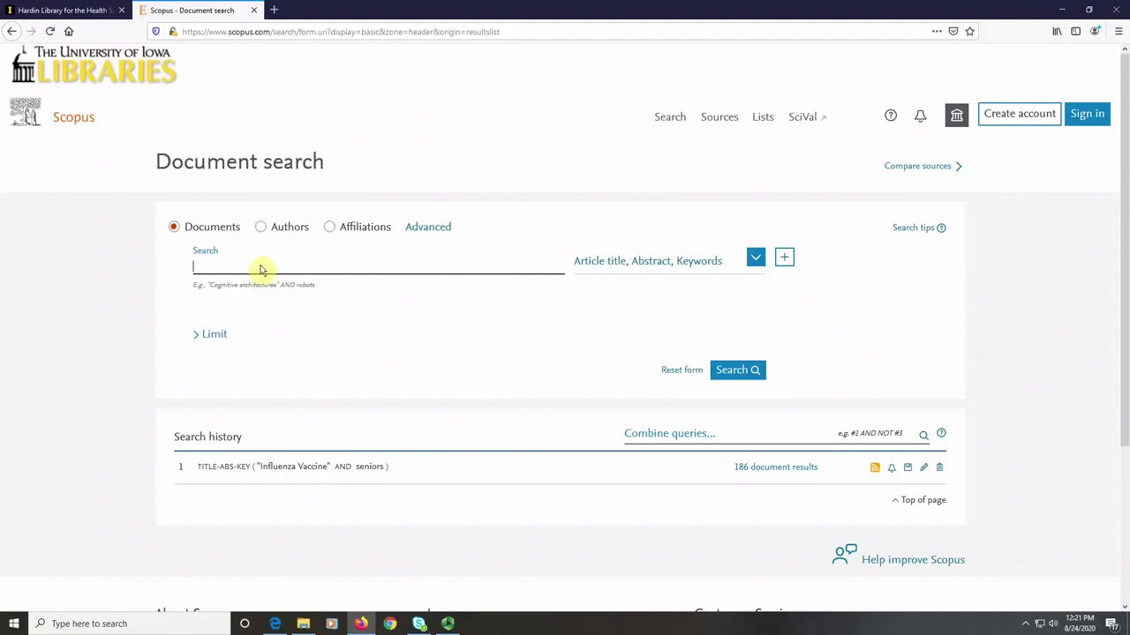
pyautogui.click(260, 269)
pyautogui.write('Diabetes')
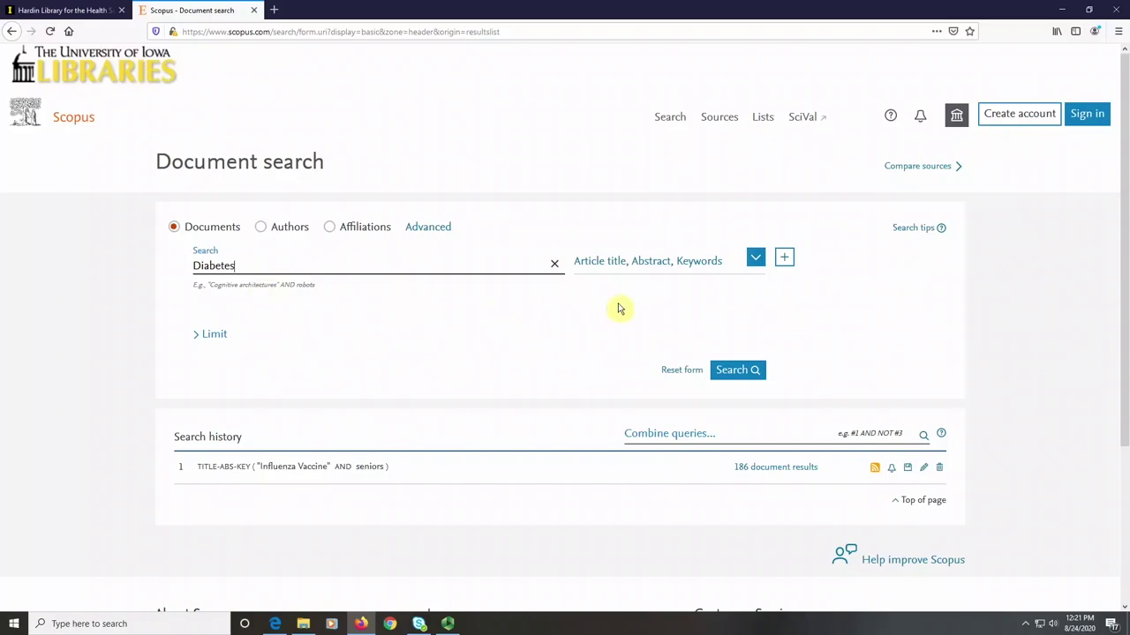
pyautogui.click(737, 370)
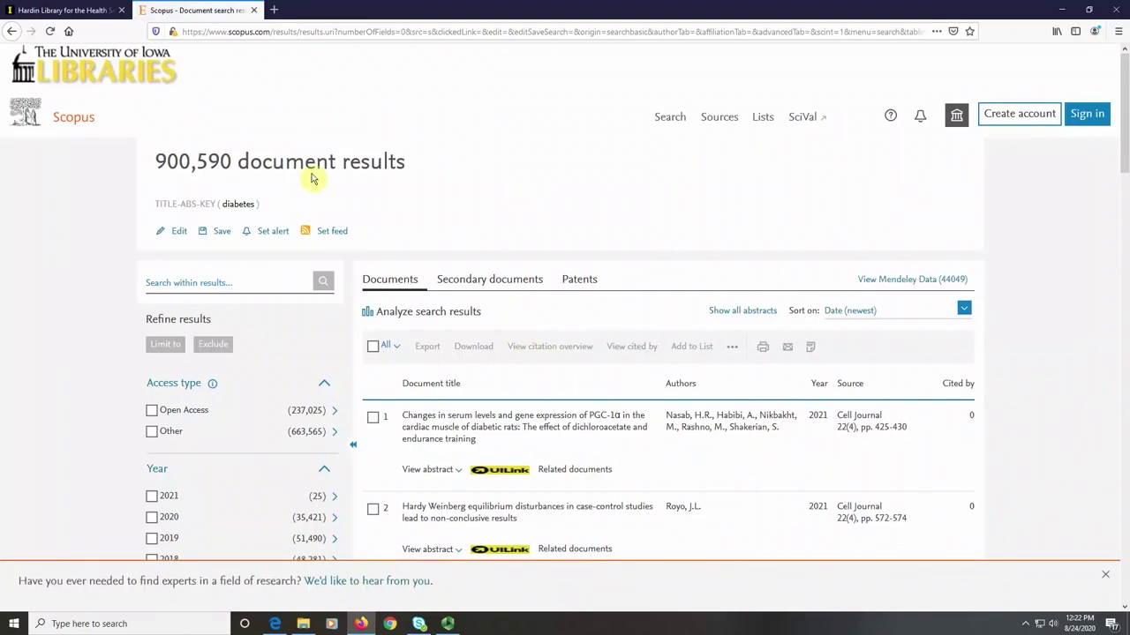
# Go back to Document search to view the history with the diabetes and influenza vaccine queries.
pyautogui.click(75, 124)
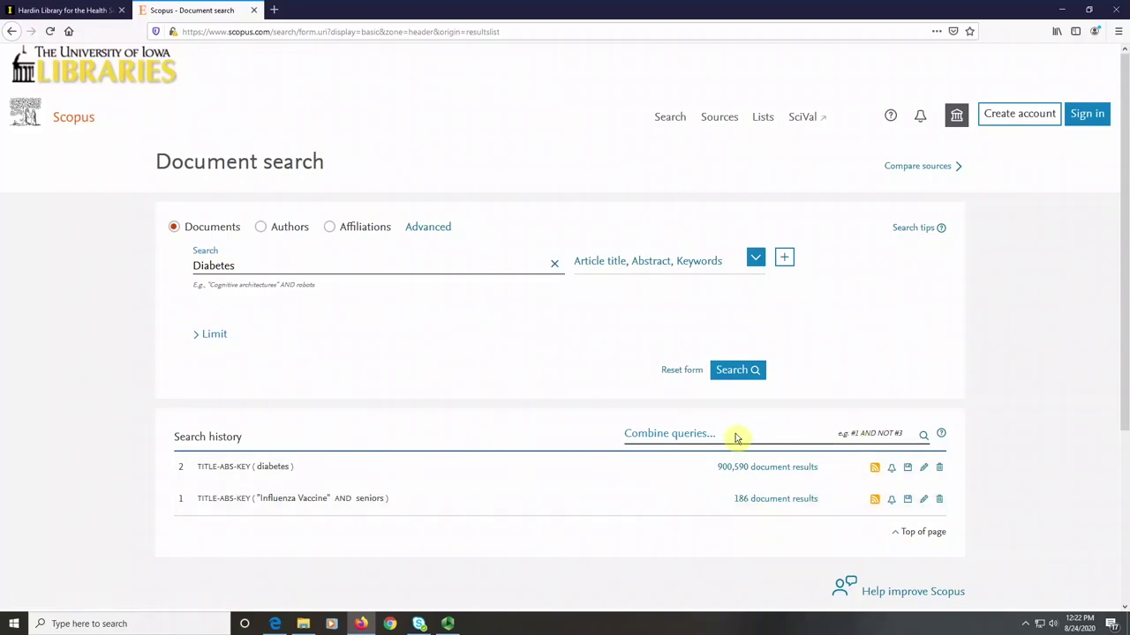
pyautogui.click(706, 433)
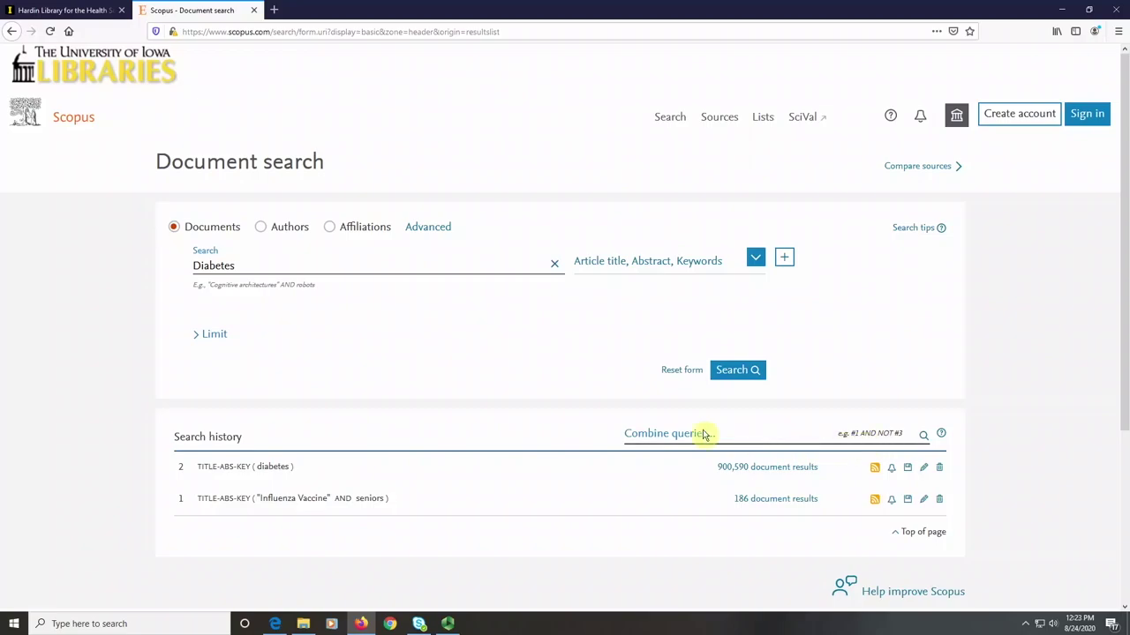
# Combine past searches as #1 AND #2 and highlight the resulting 13-document query.
pyautogui.click(661, 434)
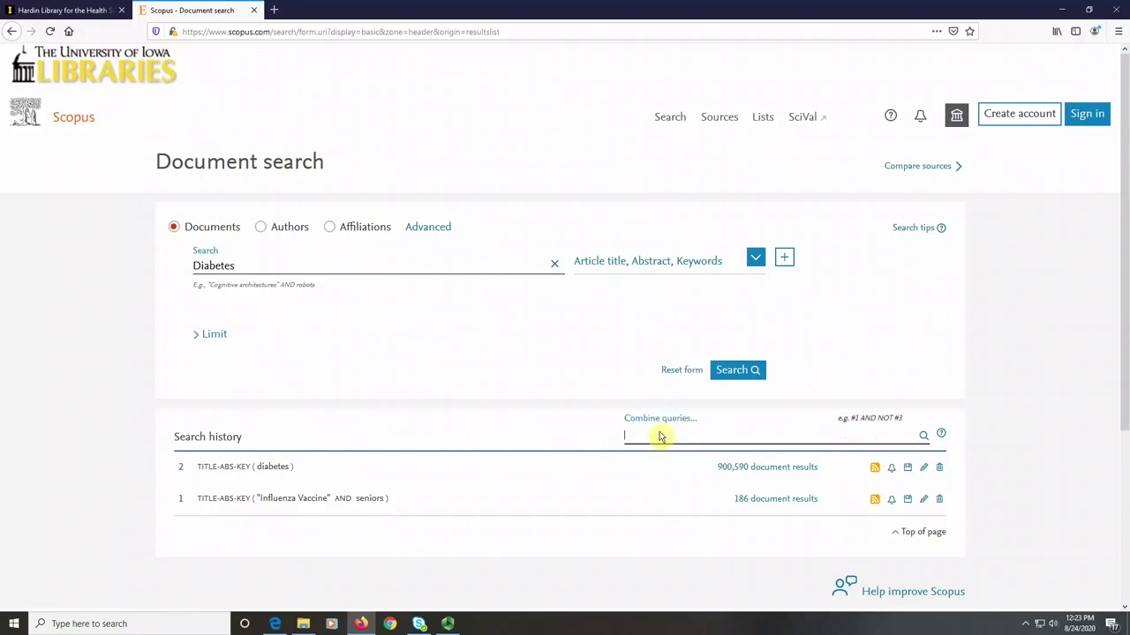
pyautogui.write('#1 AND #2')
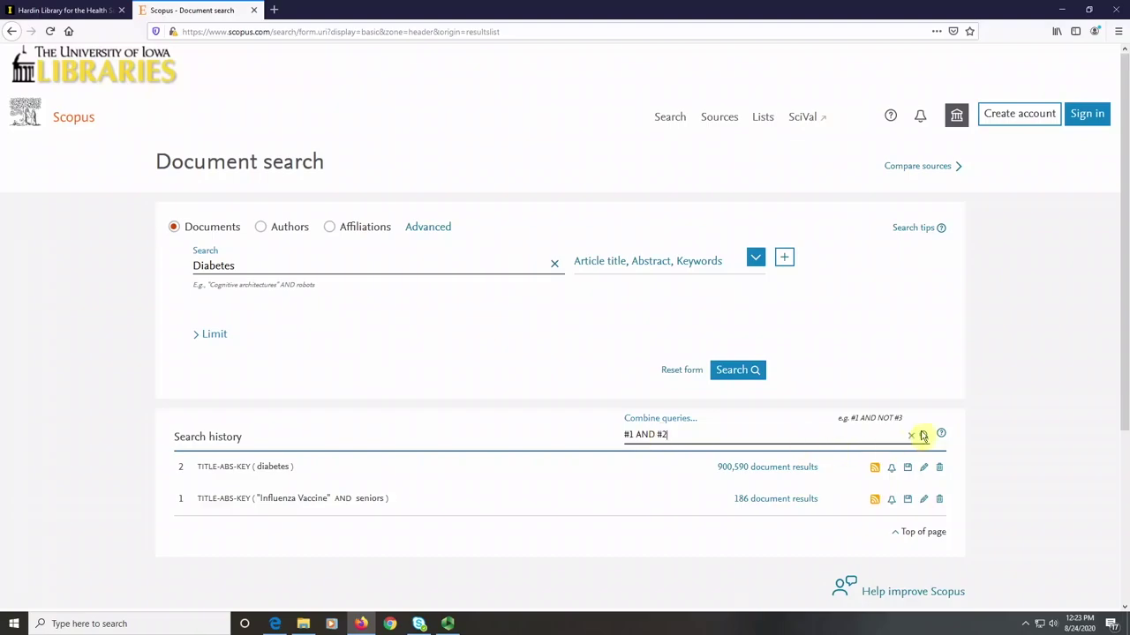
pyautogui.click(923, 438)
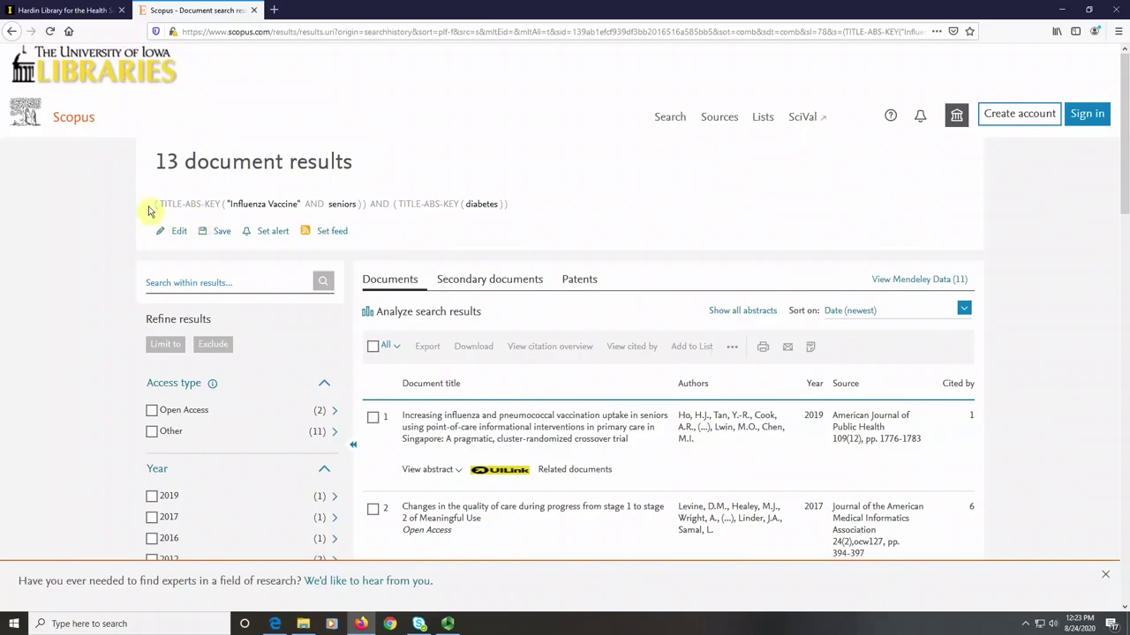
pyautogui.moveTo(150, 205); pyautogui.dragTo(512, 209)
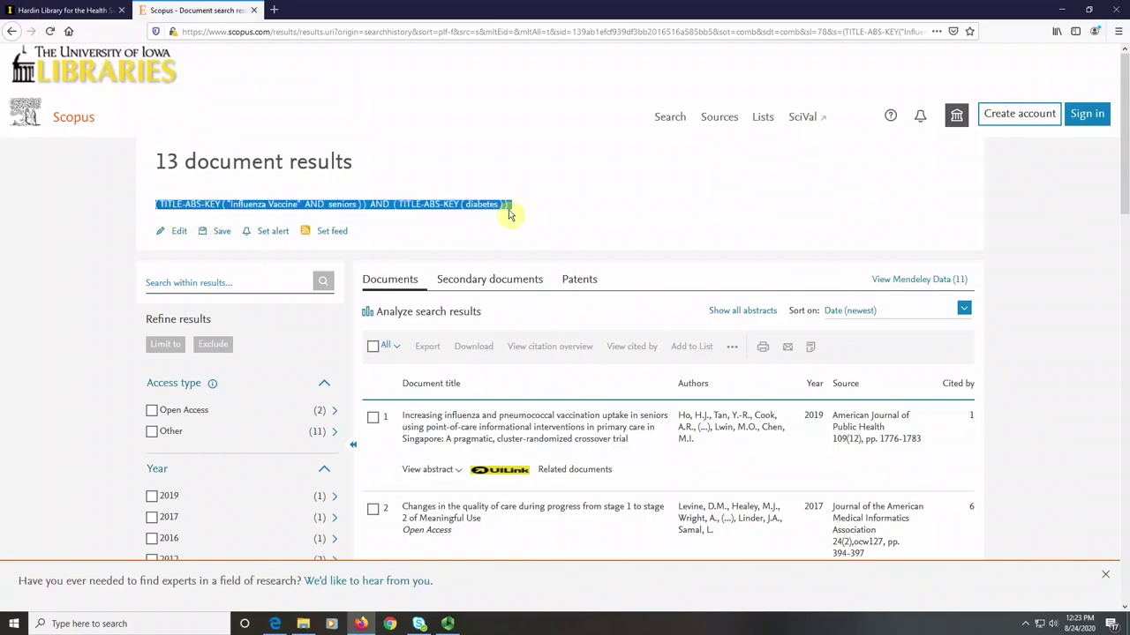
pyautogui.click(502, 234)
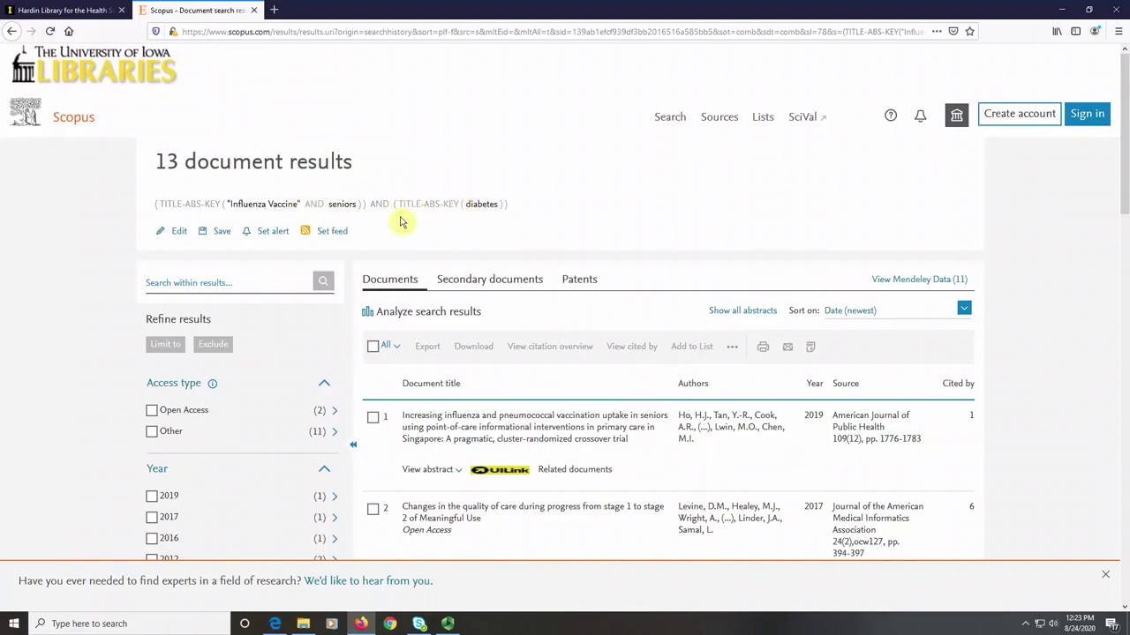
# Open the 2019 Singapore vaccination uptake article and scroll through its abstract.
pyautogui.scroll(-3, 630, 328)
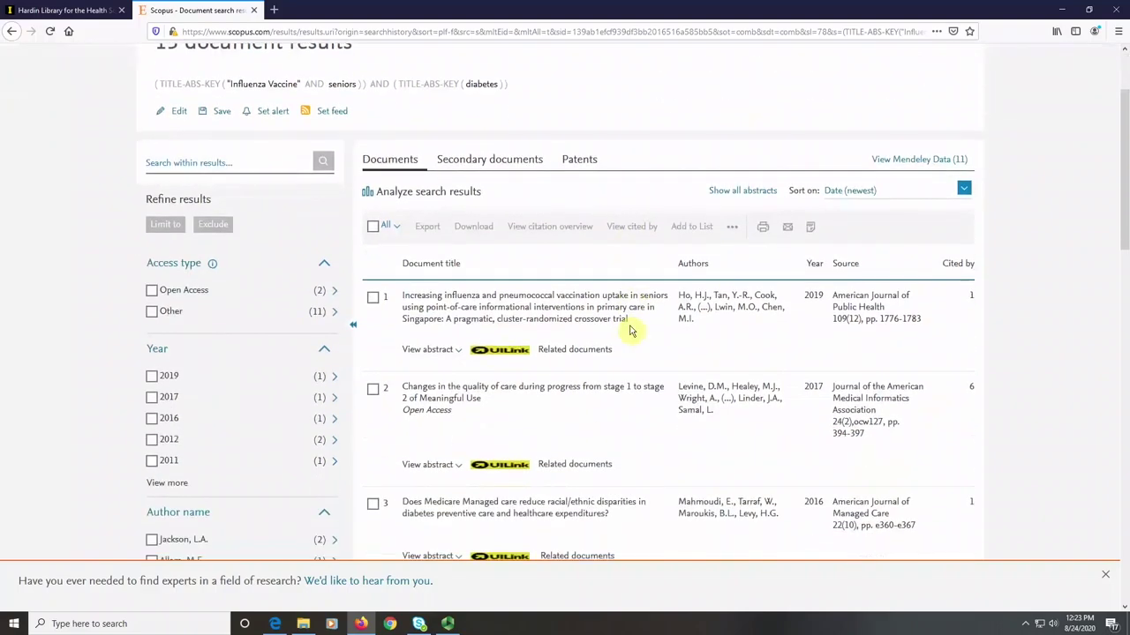
pyautogui.click(554, 314)
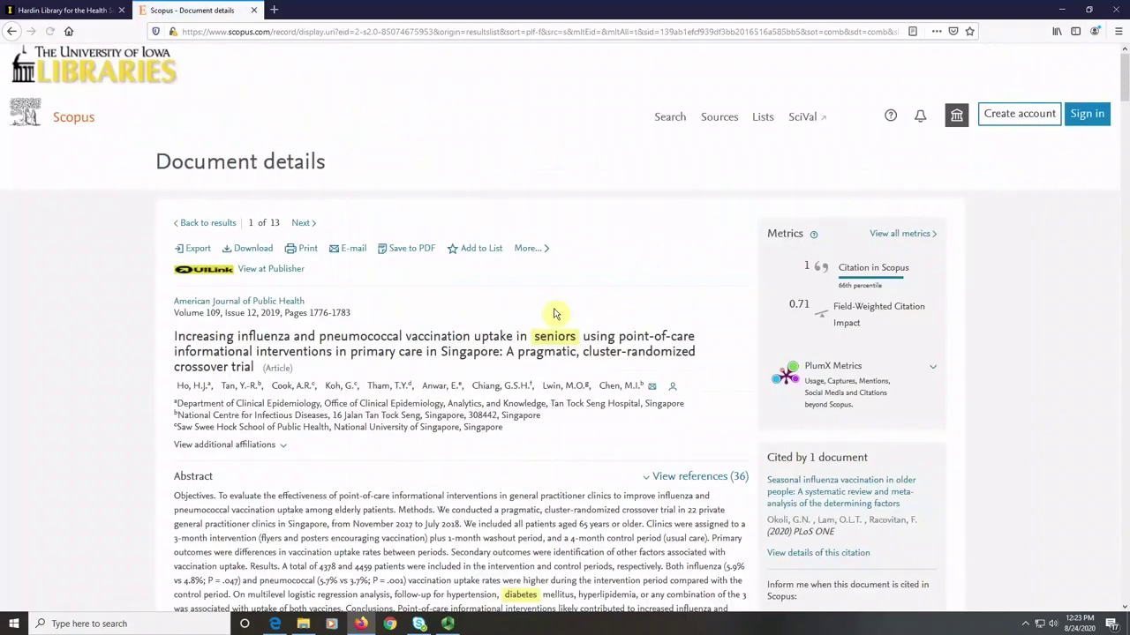
pyautogui.scroll(-1, 444, 298)
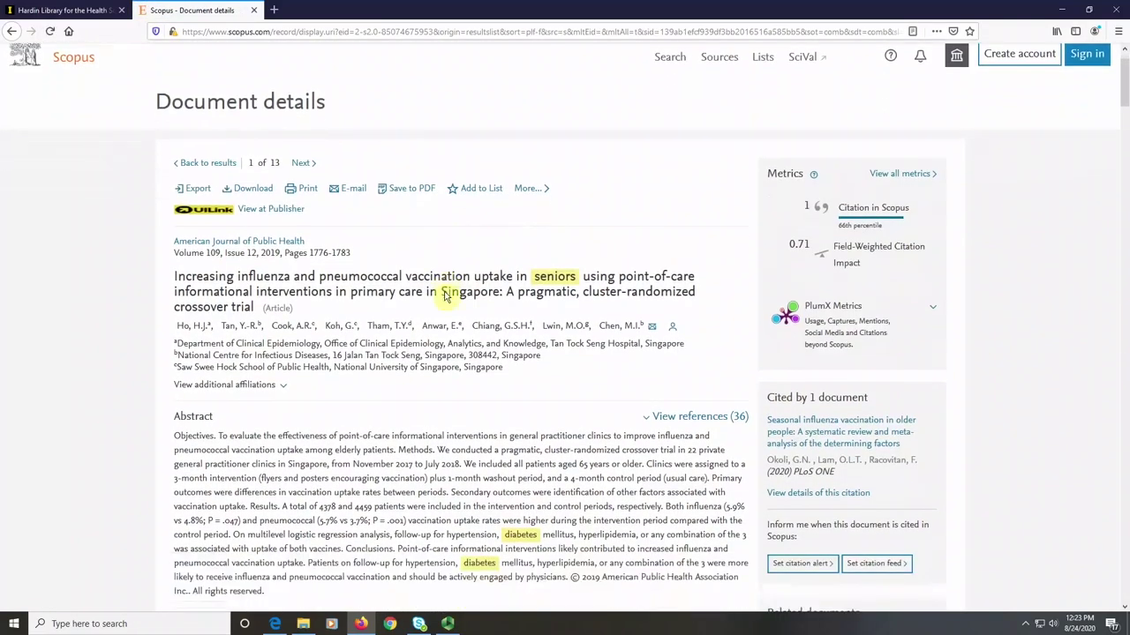
pyautogui.scroll(-1, 583, 389)
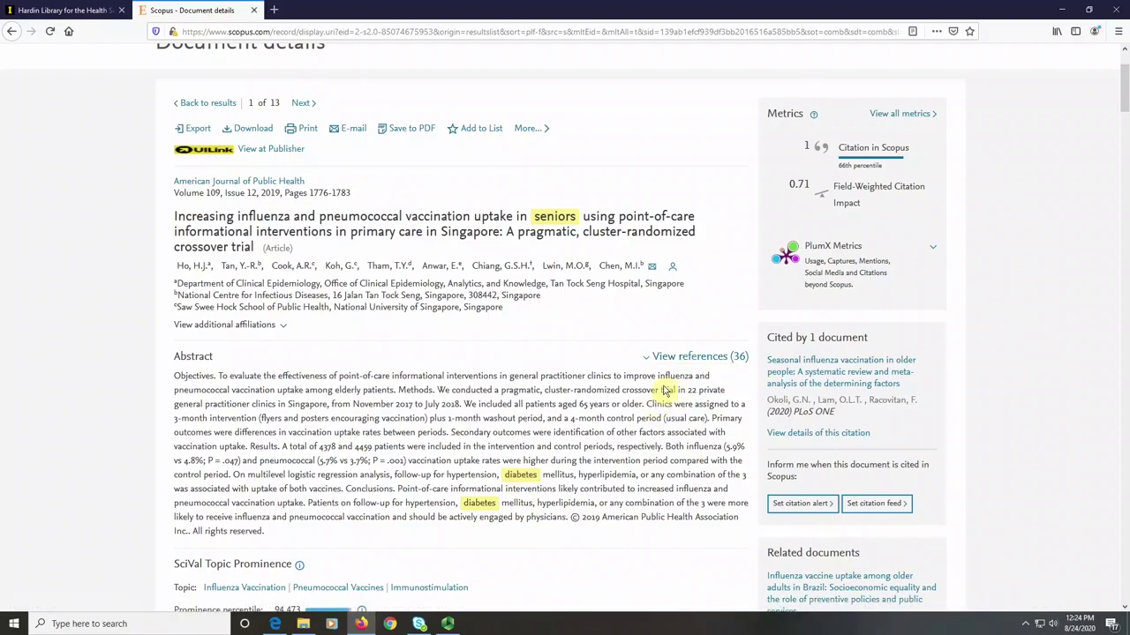
# Scroll down the article's Document details to its indexed keywords, EMTREE and MeSH terms.
pyautogui.scroll(-2, 620, 491)
pyautogui.scroll(-3, 617, 489)
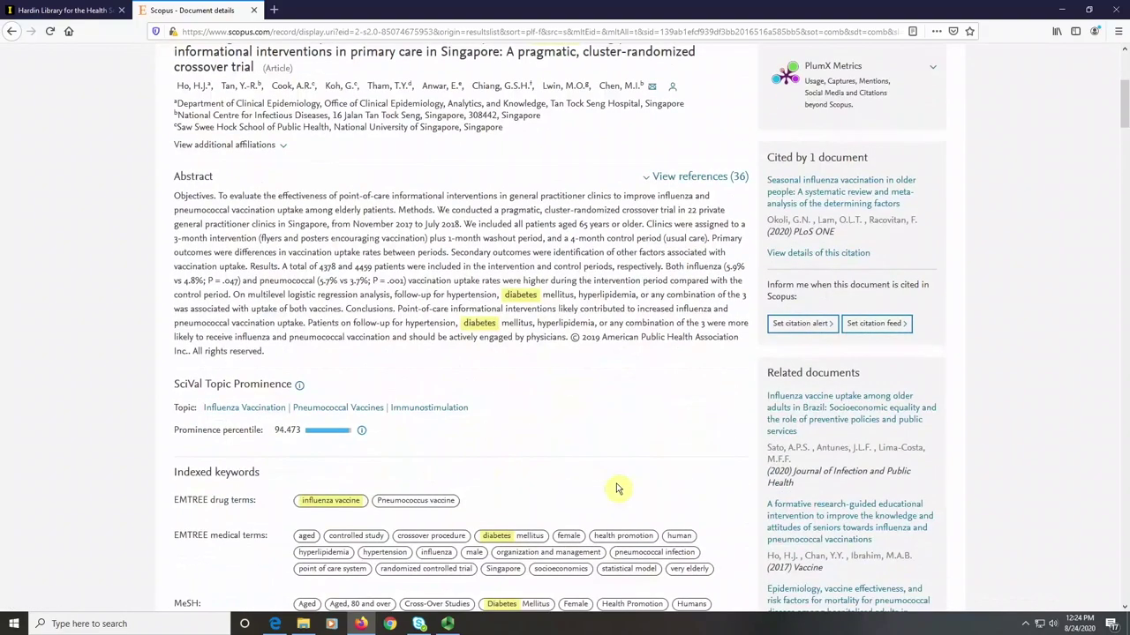
pyautogui.scroll(-3, 615, 486)
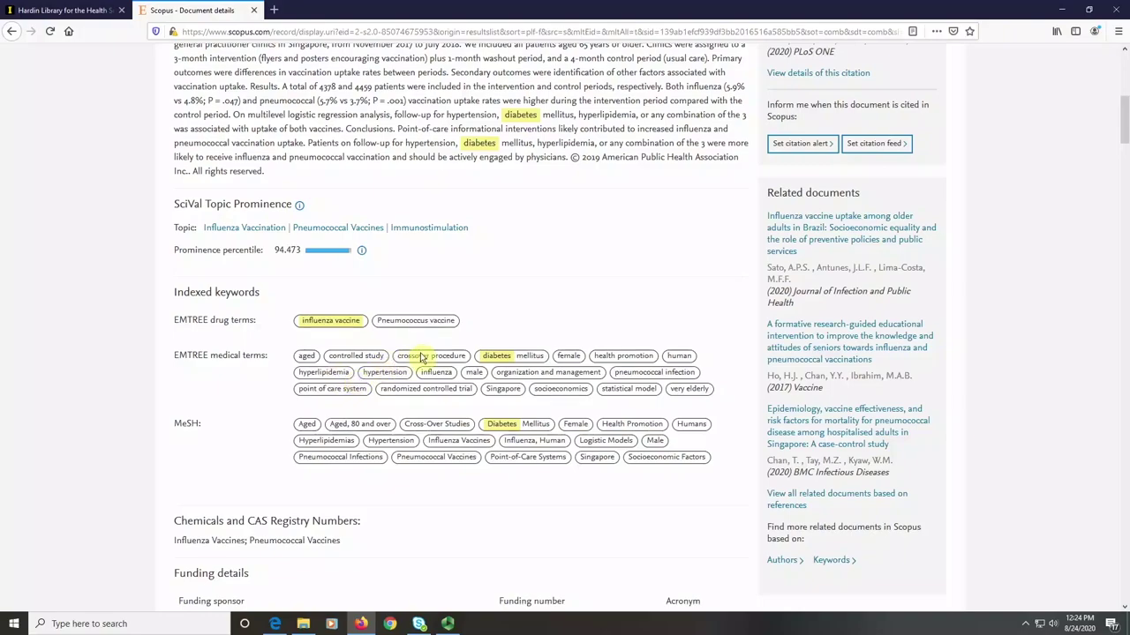
pyautogui.scroll(-5, 448, 500)
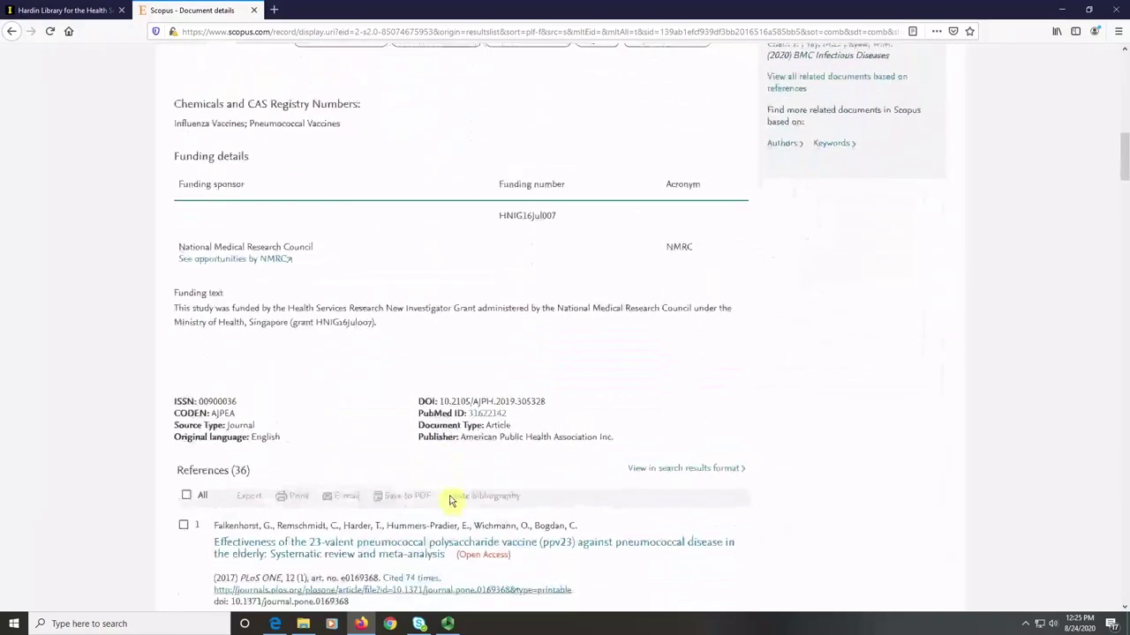
pyautogui.scroll(-2, 447, 500)
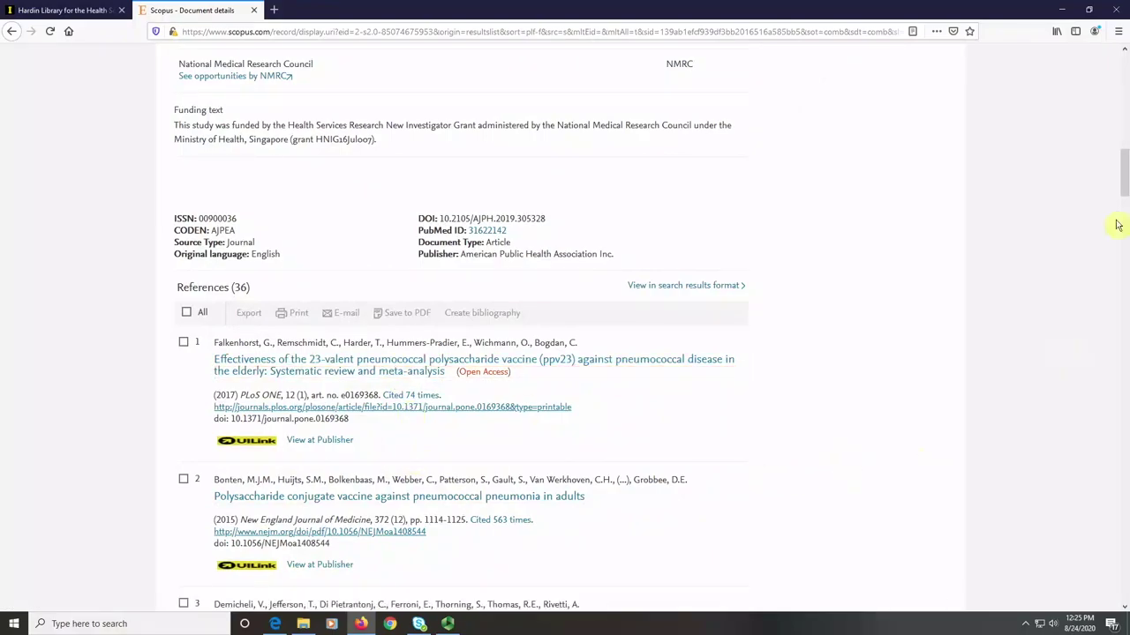
pyautogui.moveTo(1123, 173); pyautogui.dragTo(1124, 89)
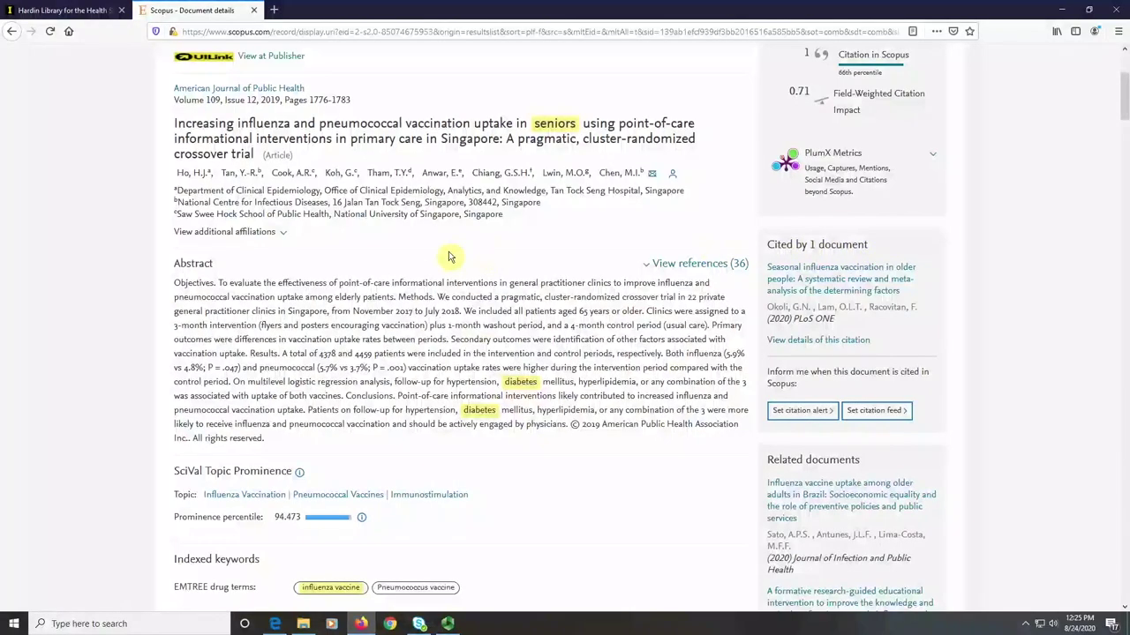
pyautogui.scroll(2, 1015, 283)
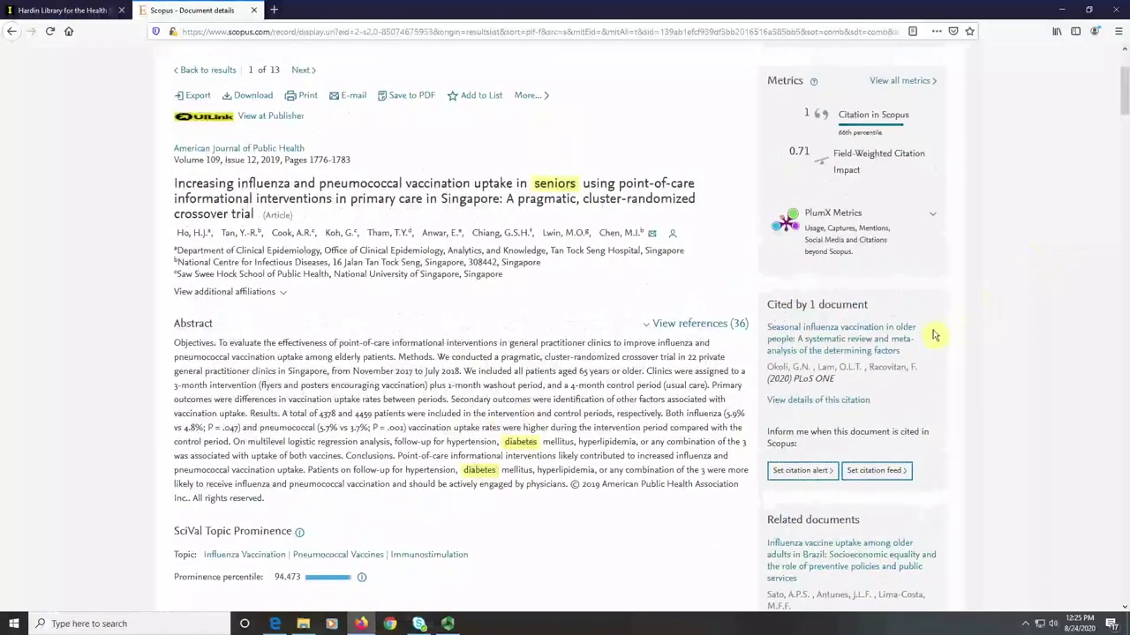
pyautogui.scroll(-1, 933, 335)
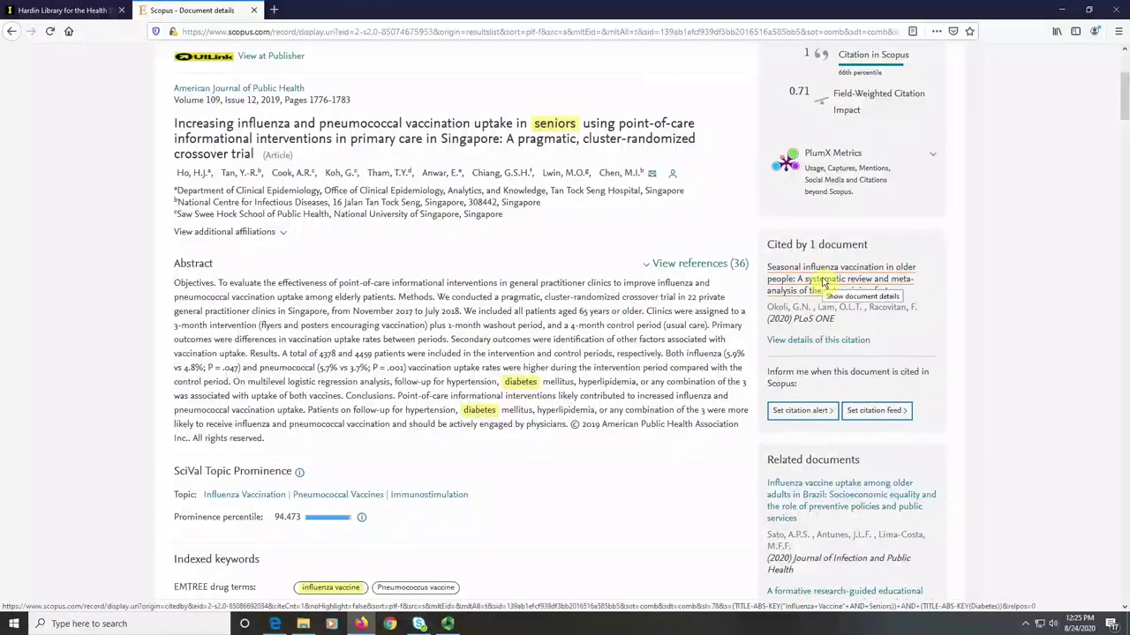
pyautogui.scroll(-4, 1006, 345)
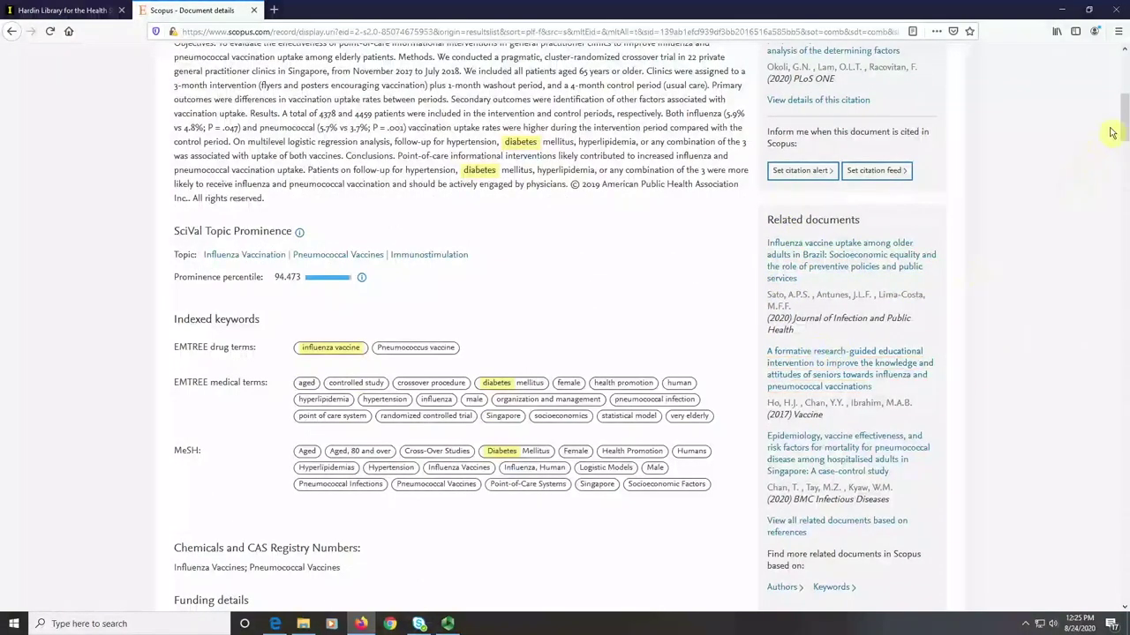
pyautogui.moveTo(1124, 125); pyautogui.dragTo(1124, 134)
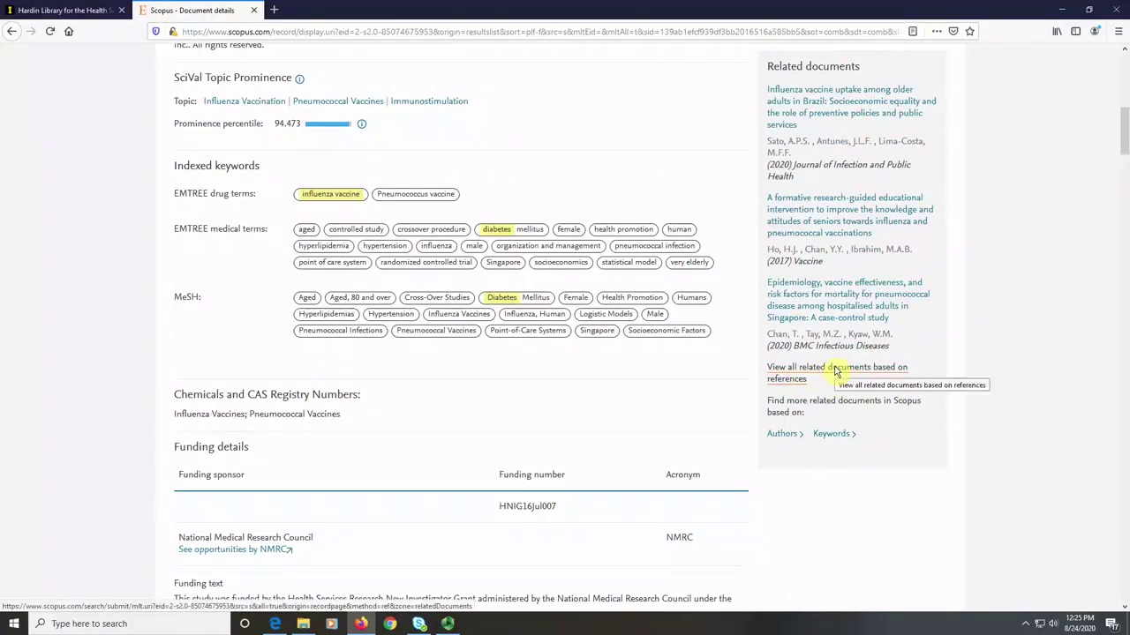
pyautogui.moveTo(1126, 138); pyautogui.dragTo(1126, 82)
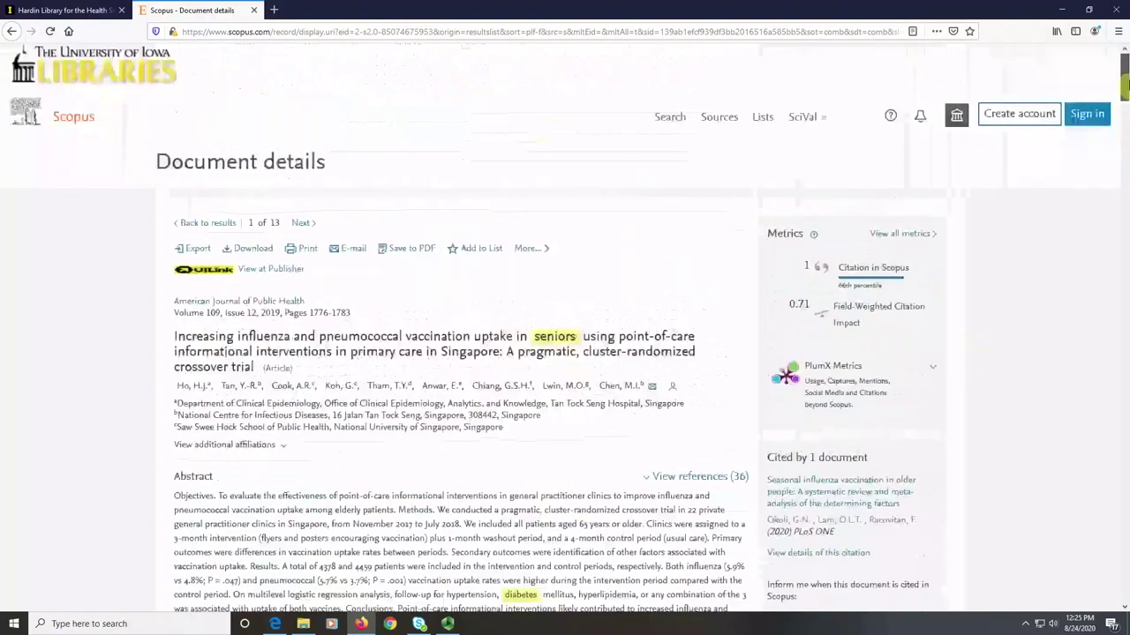
# Go back to the Scopus search home and switch the search type to Authors.
pyautogui.click(70, 123)
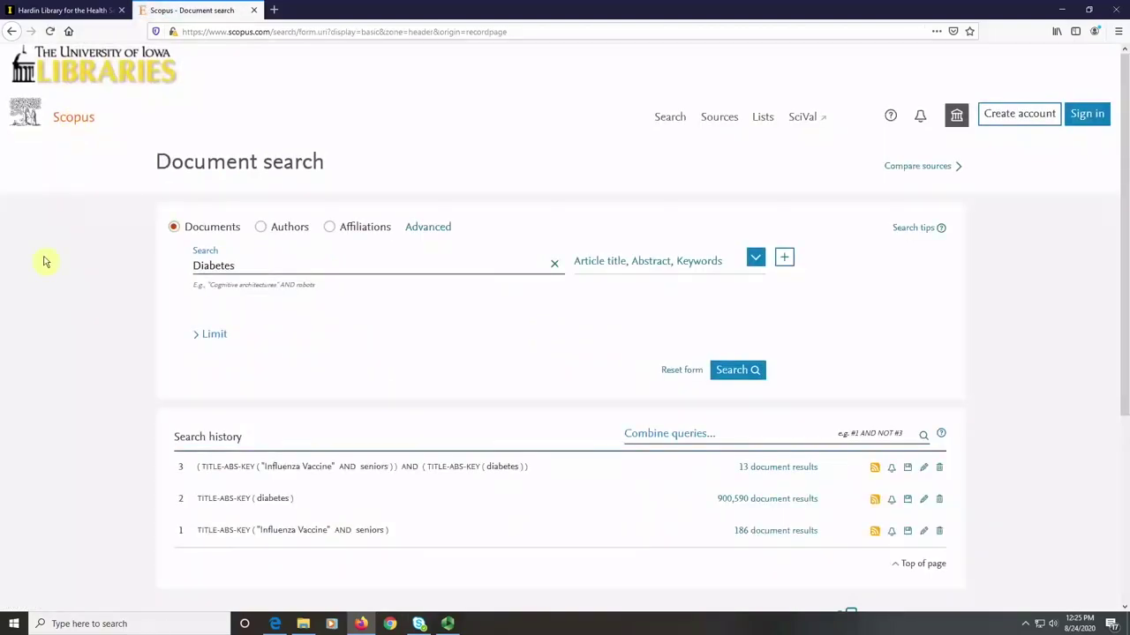
pyautogui.click(261, 229)
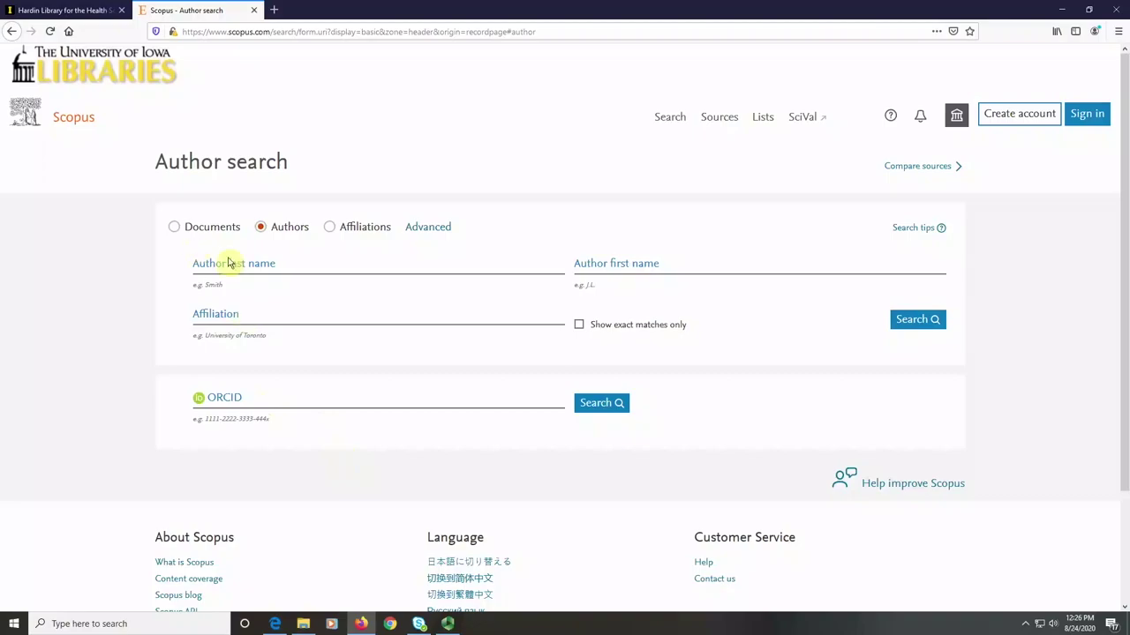
# Search for the author by last name, first name and University of Iowa affiliation.
pyautogui.click(253, 269)
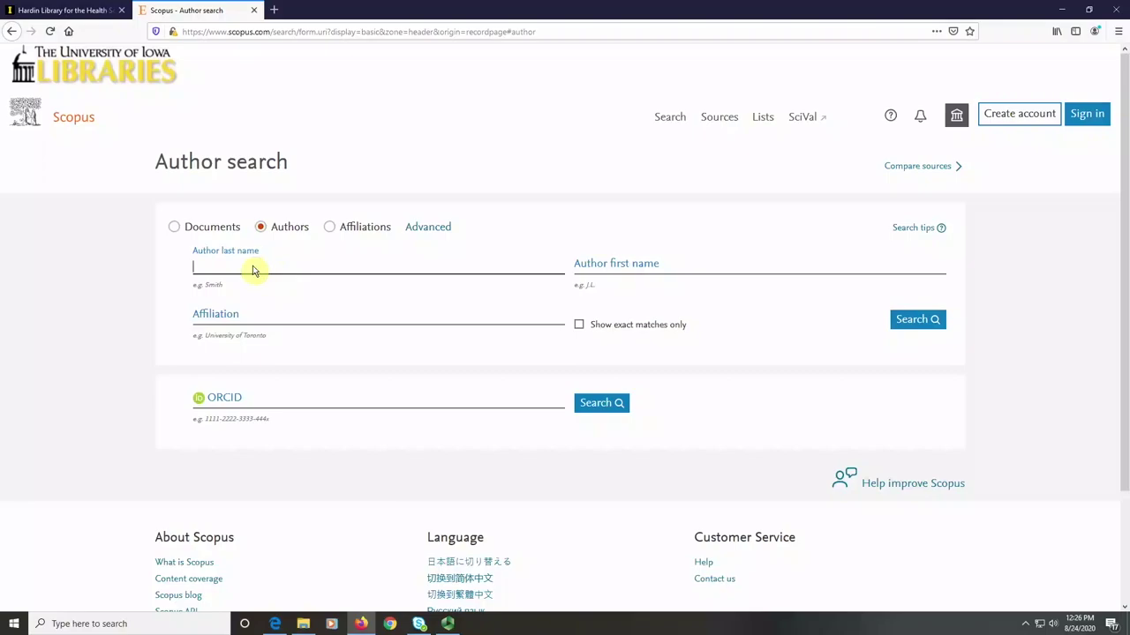
pyautogui.write('Ray')
pyautogui.click(622, 273)
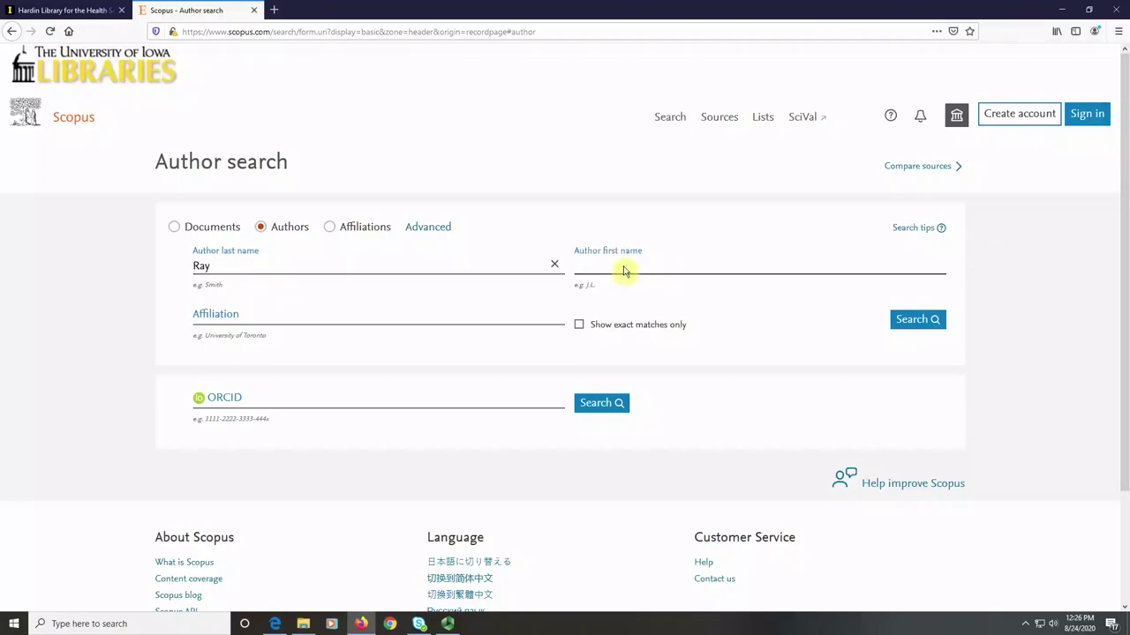
pyautogui.write('Mary')
pyautogui.click(244, 319)
pyautogui.write('Univer')
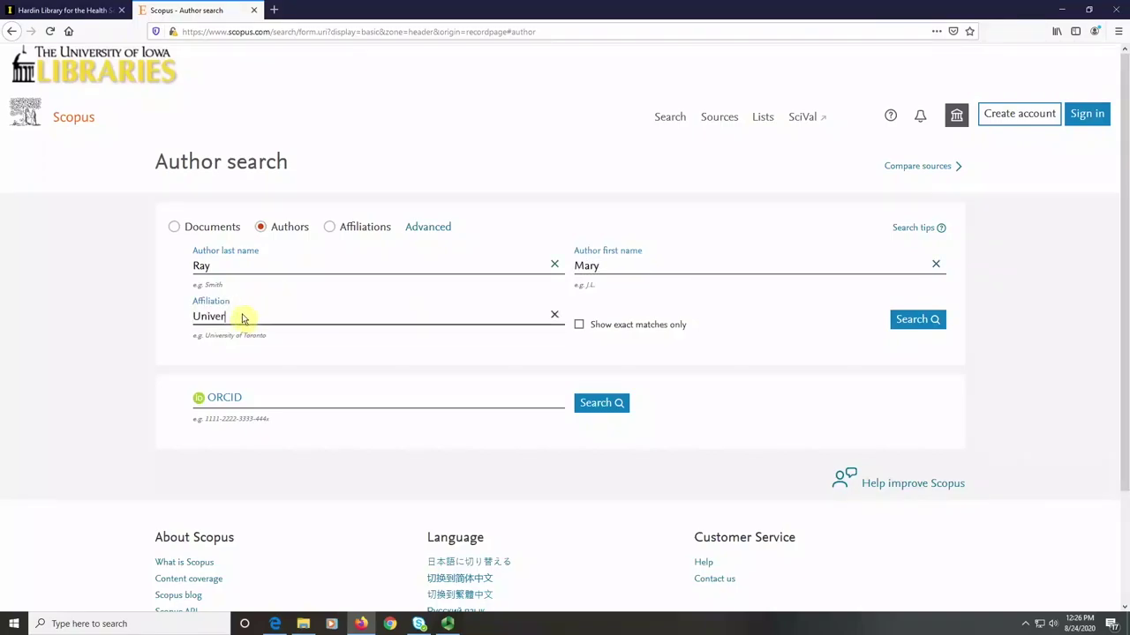
pyautogui.write('sity of Iowa')
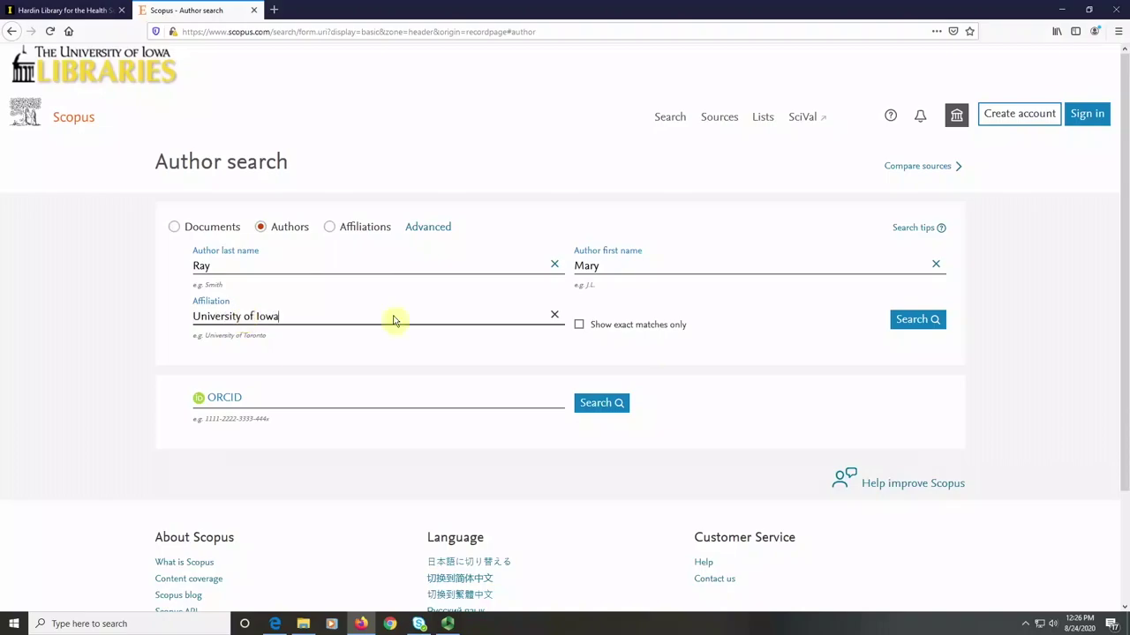
pyautogui.click(914, 319)
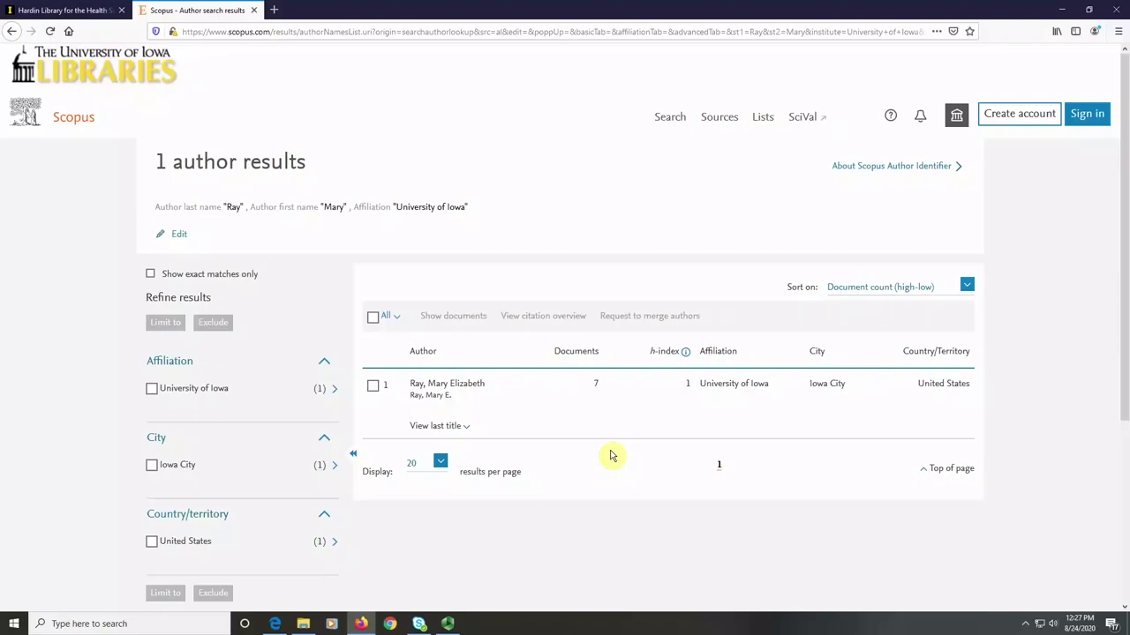
# Tick and untick the single author result, then open that author's Author details profile.
pyautogui.click(373, 388)
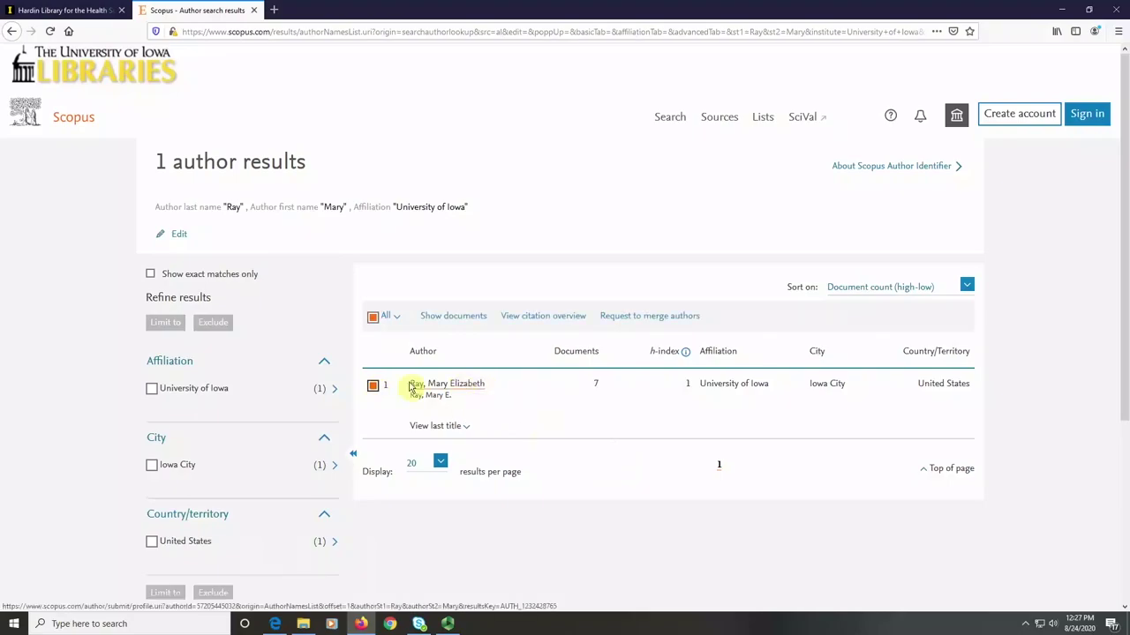
pyautogui.click(373, 389)
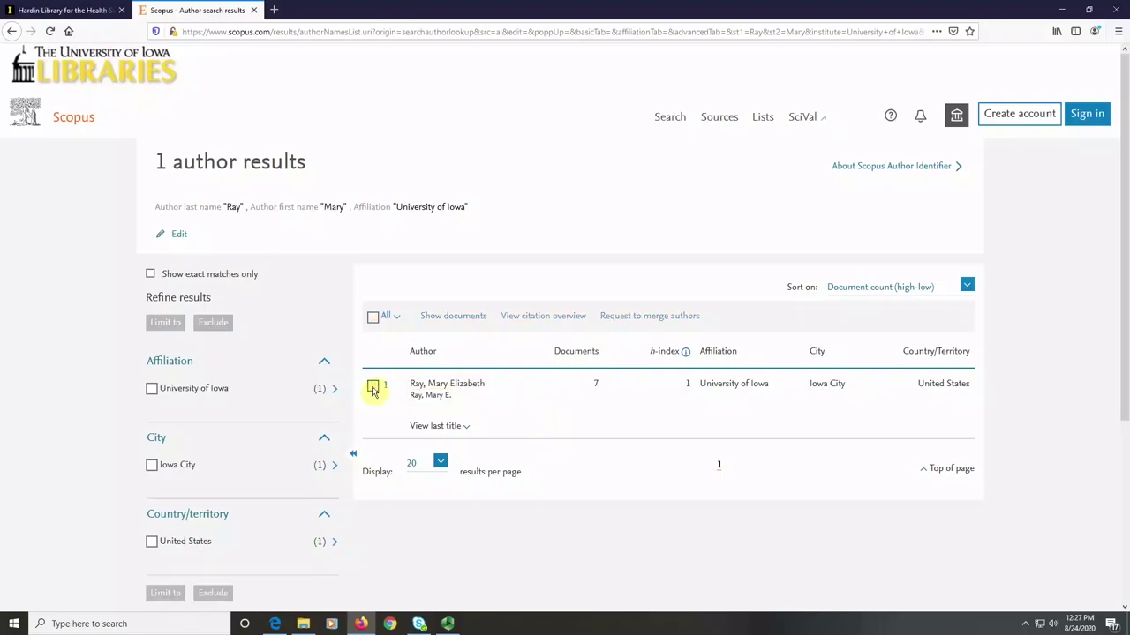
pyautogui.click(456, 386)
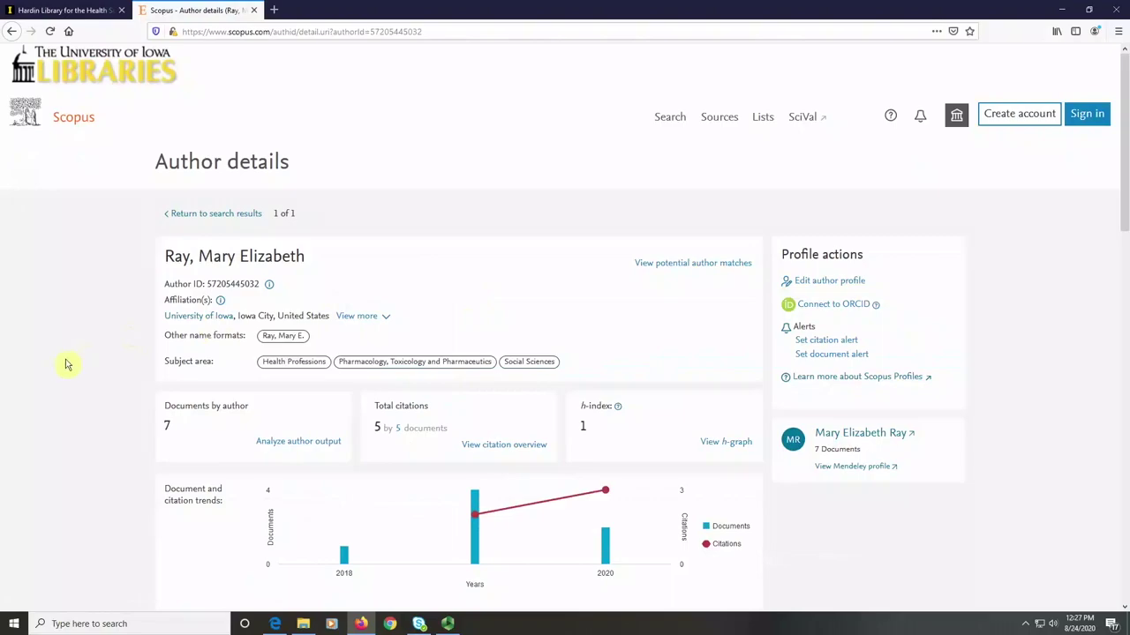
pyautogui.scroll(-2, 60, 365)
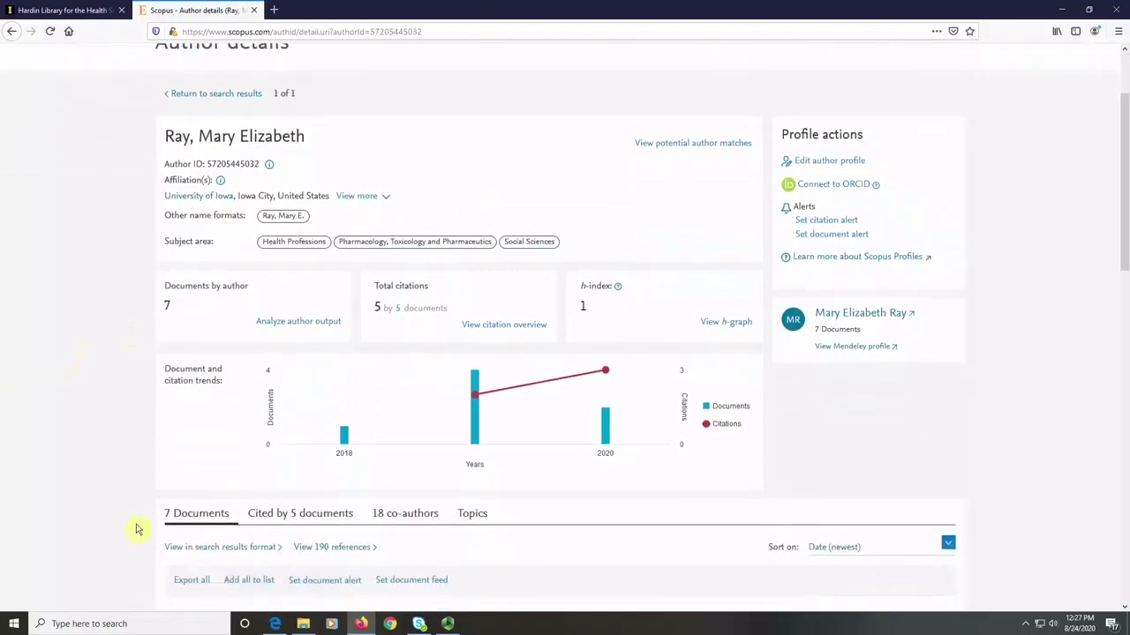
pyautogui.scroll(-2, 75, 492)
pyautogui.scroll(-2, 75, 492)
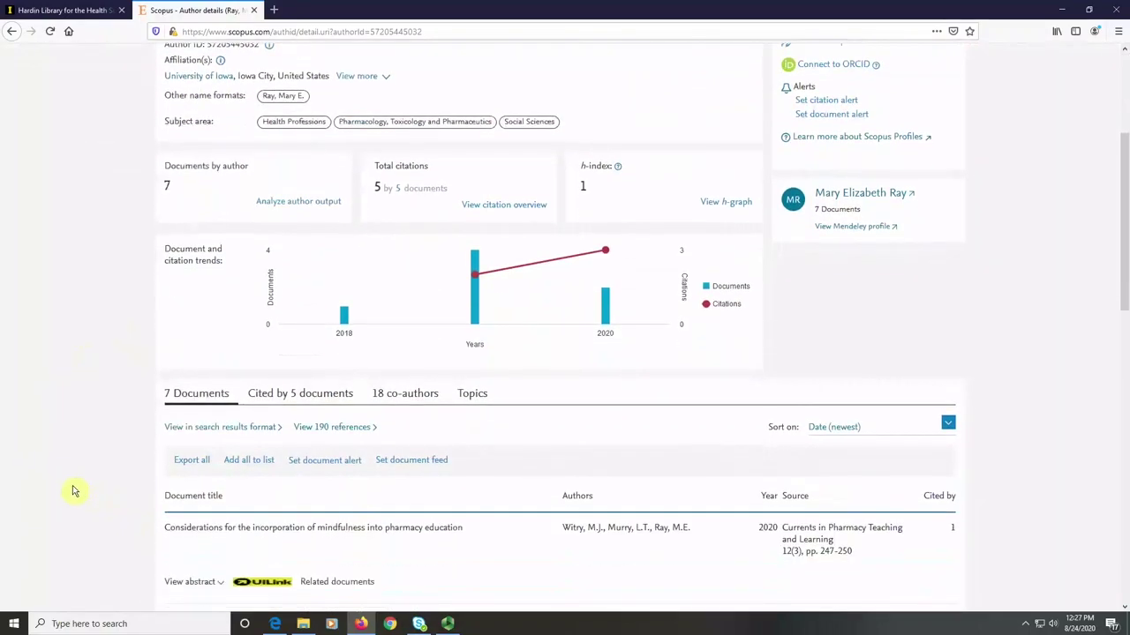
pyautogui.scroll(-3, 72, 490)
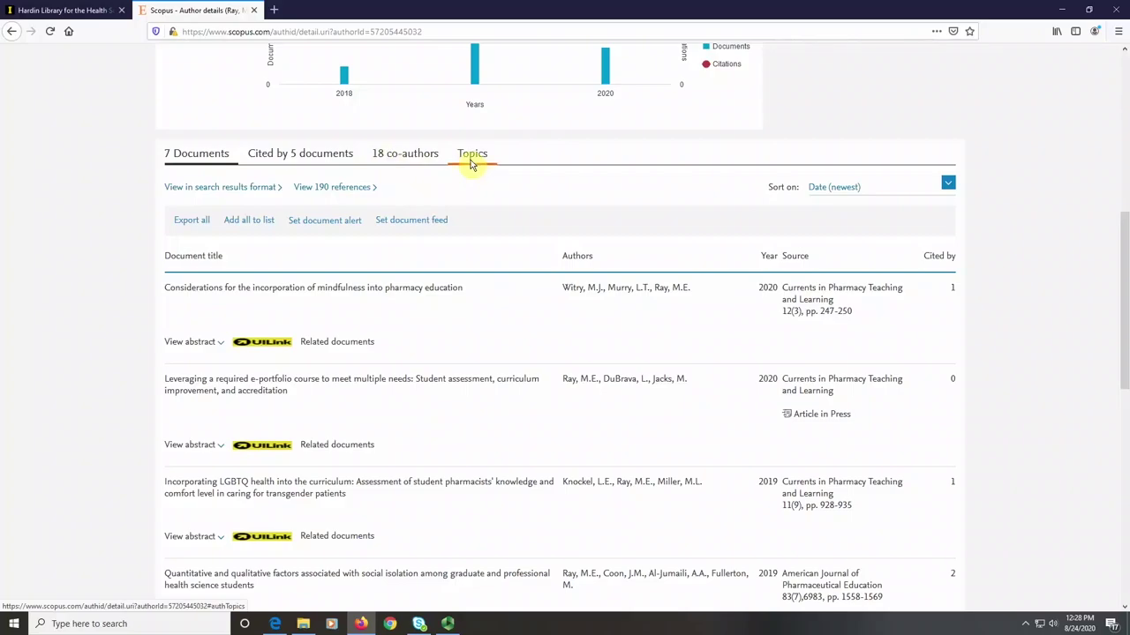
pyautogui.scroll(2, 46, 331)
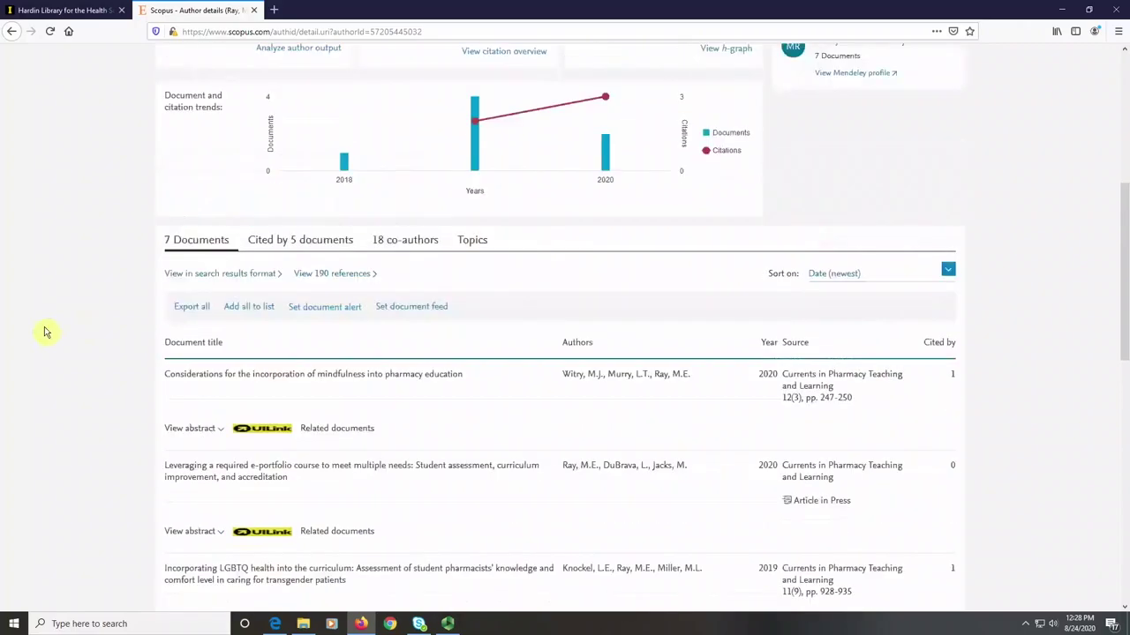
pyautogui.scroll(5, 46, 331)
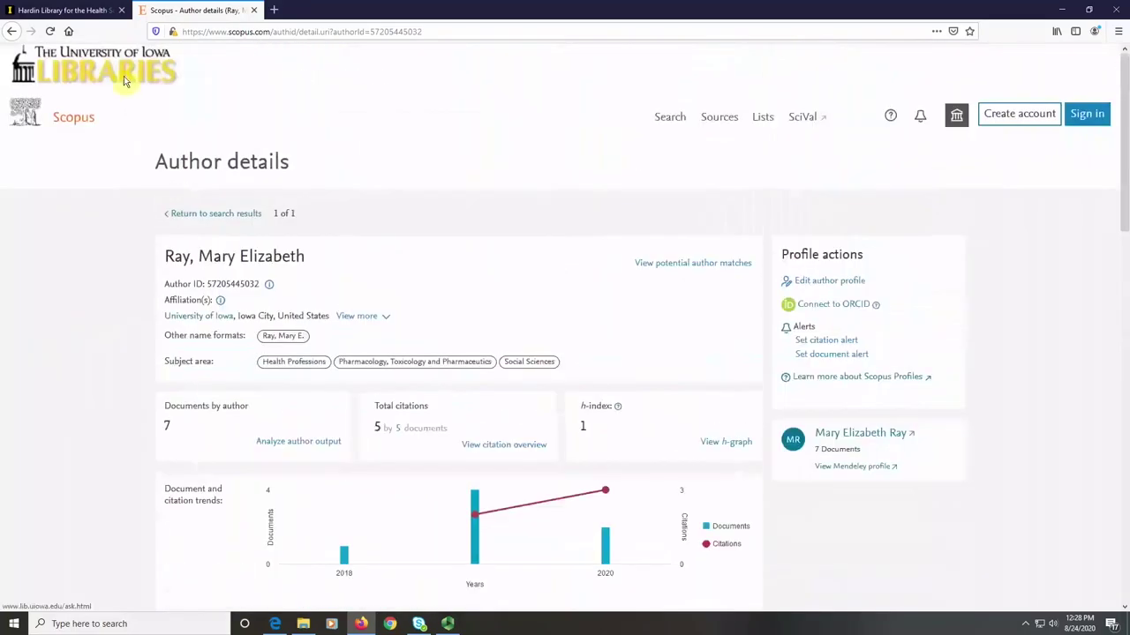
# Return to the Author search form, with the name and University of Iowa fields still filled.
pyautogui.click(78, 119)
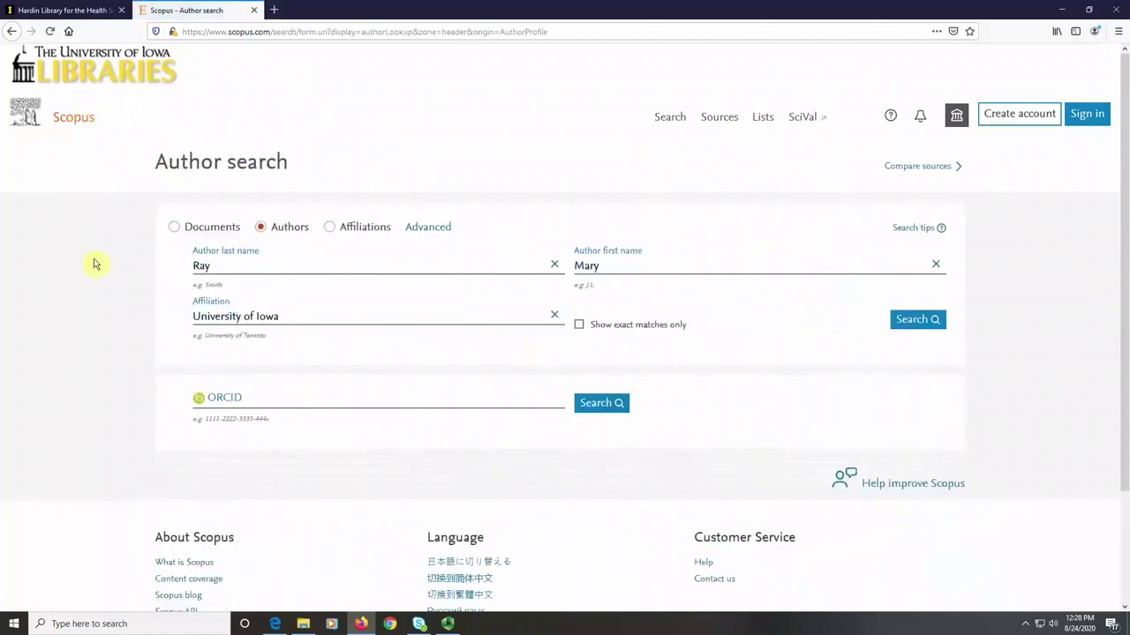